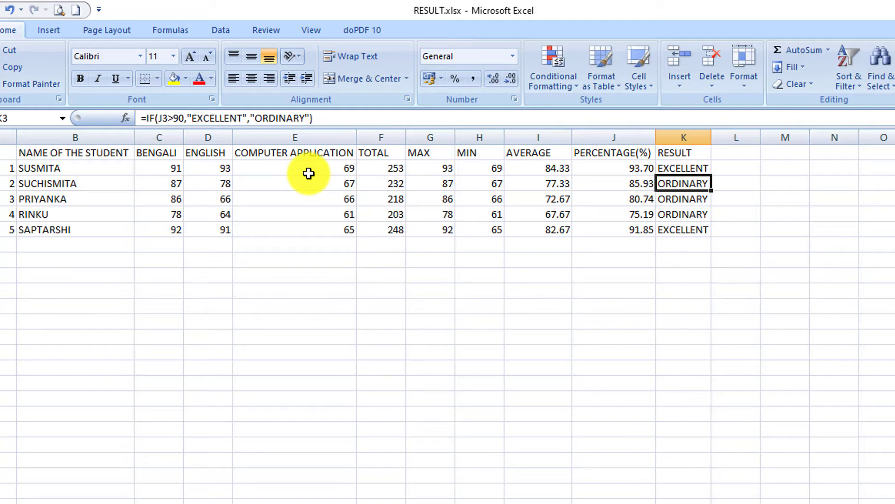
Replace the formula in K2 with an IF whose AND test requires C2>=30, D2>=30 and E2>=21
double_click(689, 168)
drag(671, 168, 831, 168)
key(Delete)
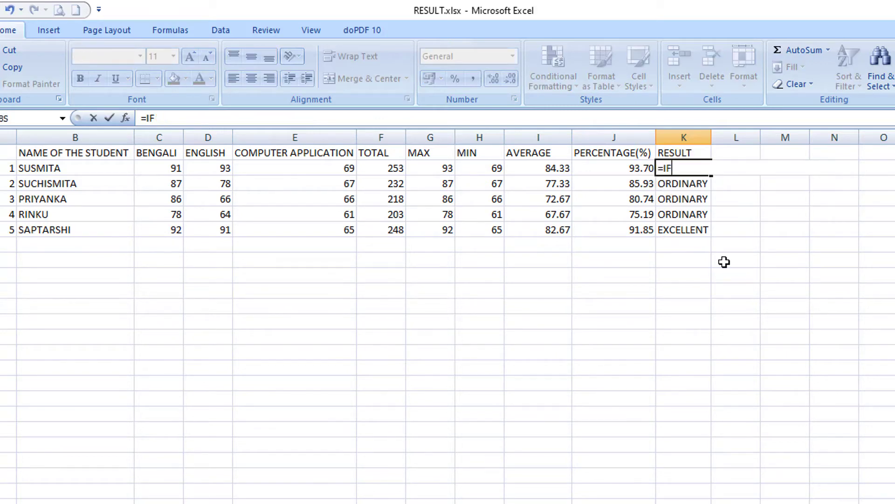
text(AN)
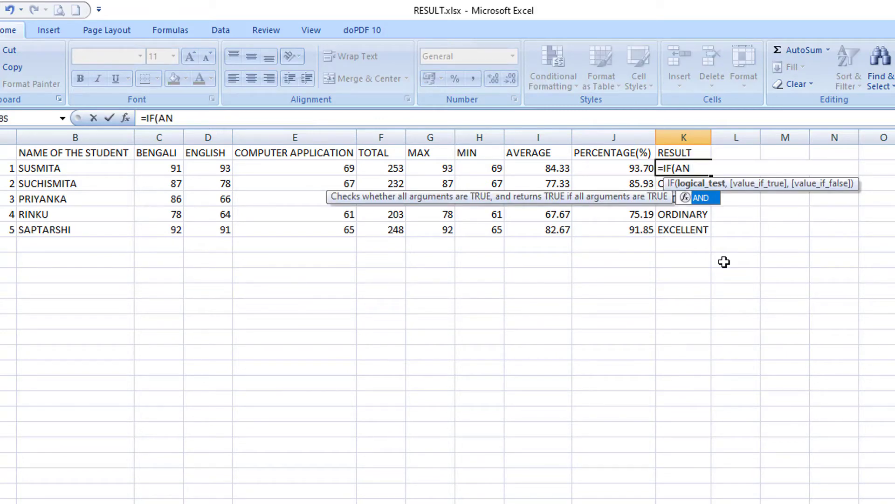
text(D()
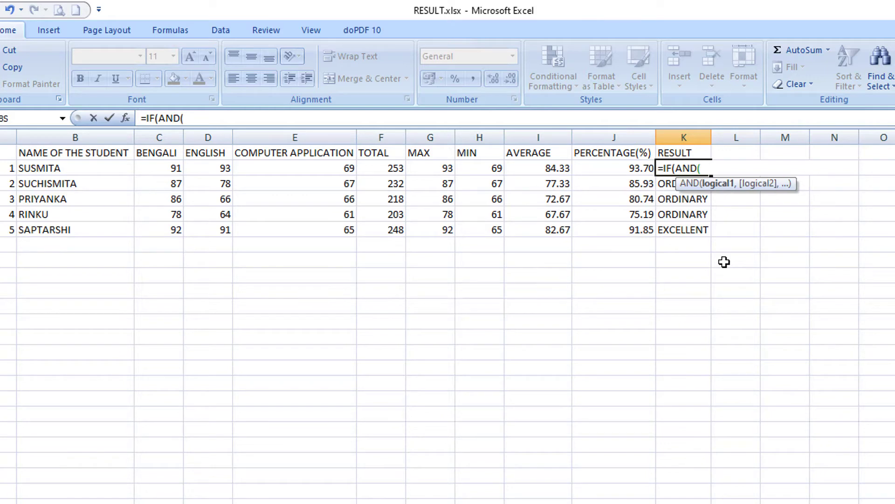
click(149, 169)
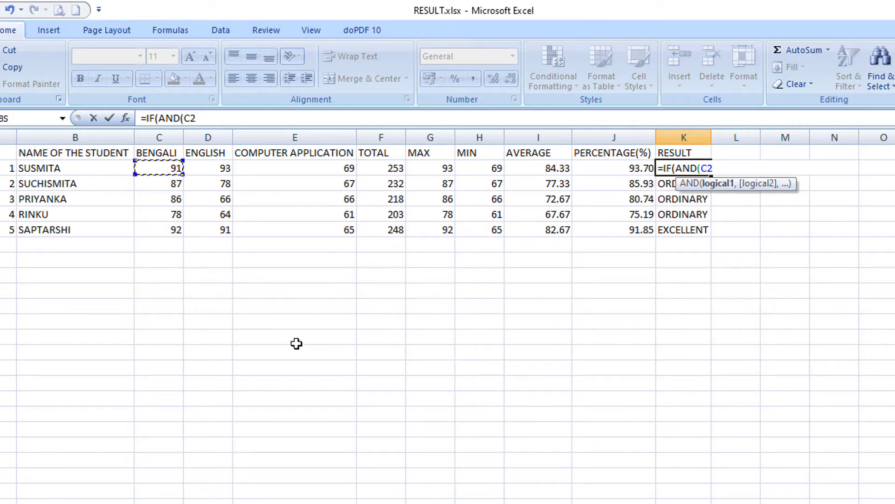
text(>=30,)
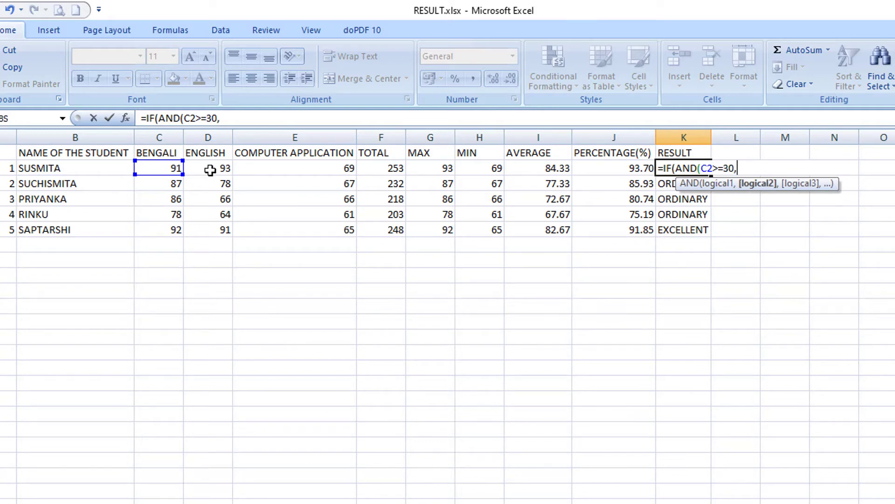
click(208, 172)
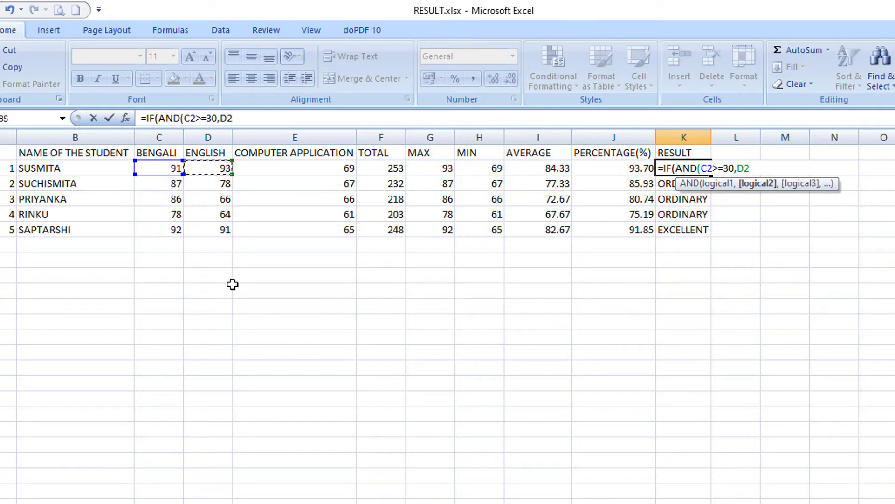
text(>=30,)
click(278, 171)
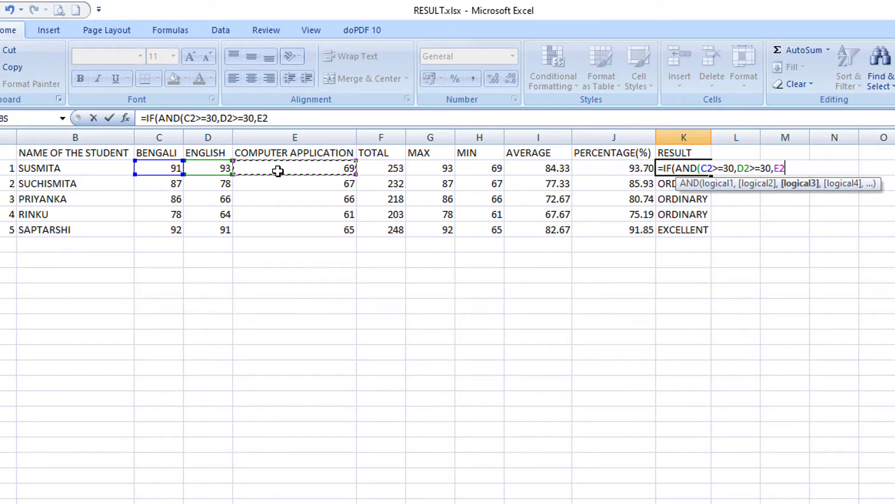
text(>=21)
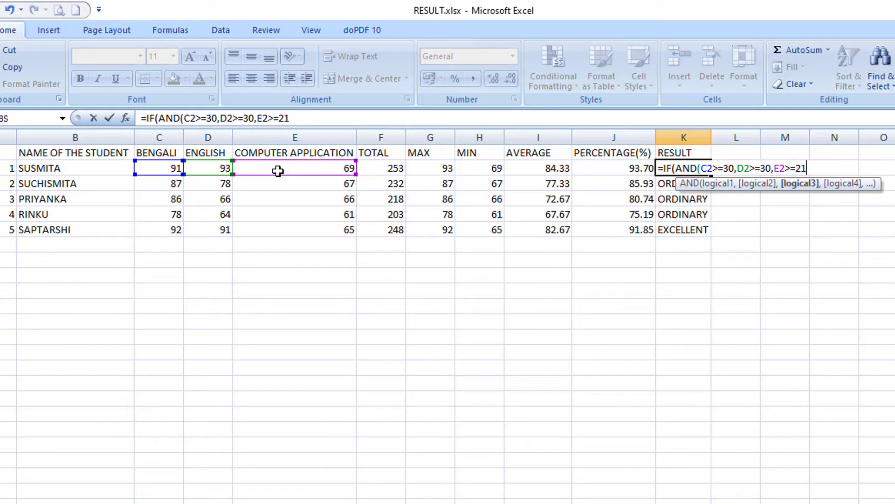
text())
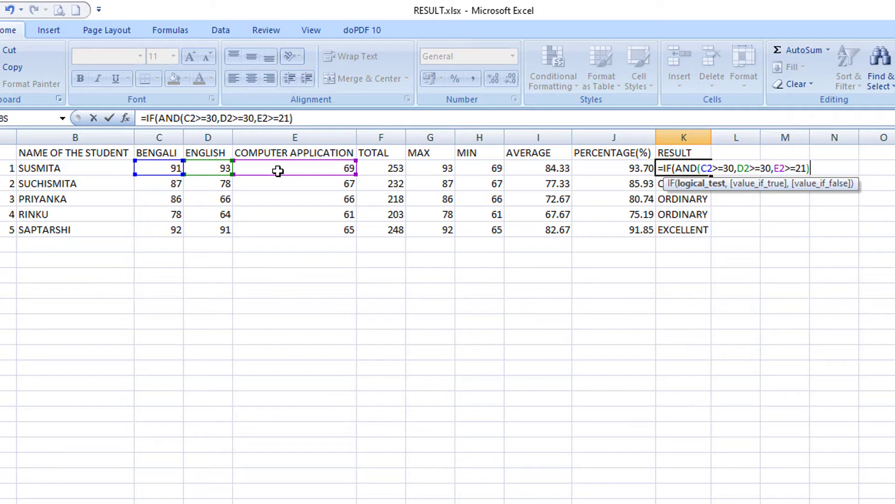
Complete the K2 formula with "PASS" if true and "FAIL" if false, and fill it down to K6
text(,"PASS)
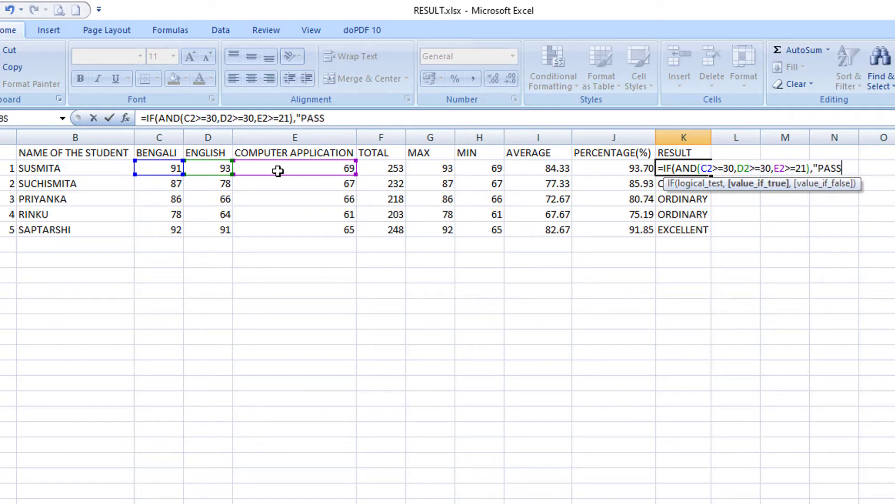
text(",)
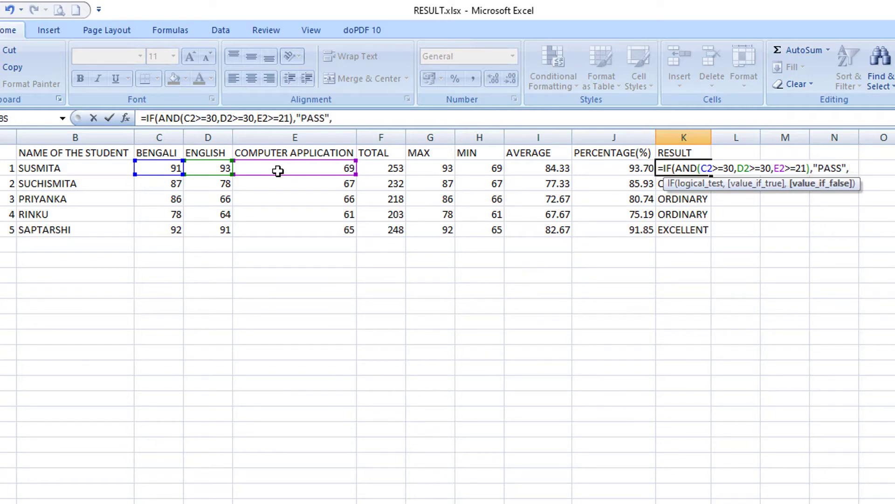
text( "FAIL"))
key(Return)
click(710, 175)
double_click(710, 176)
Try 21 as the fourth student's Bengali mark in C5, and set that mark to 32
click(159, 214)
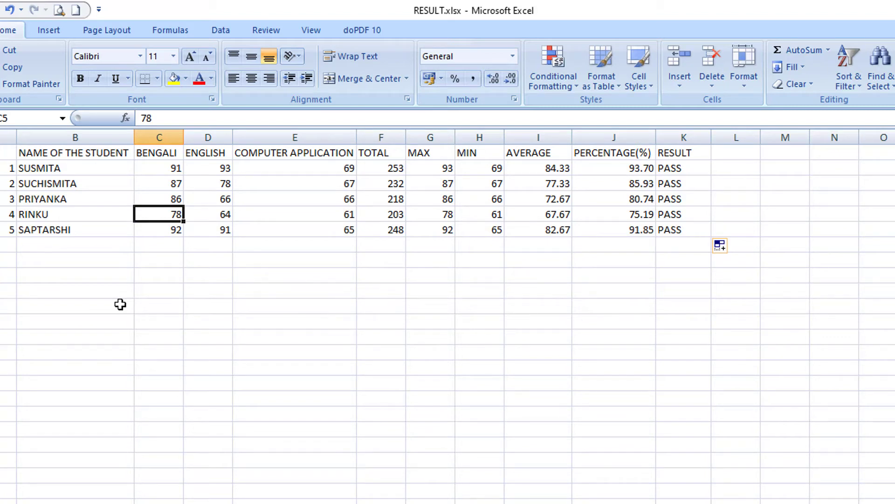
text(21)
key(Tab)
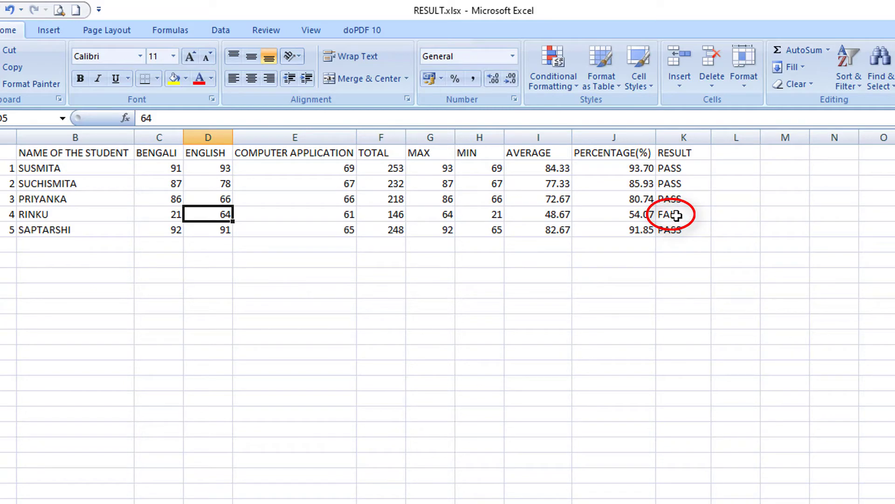
click(167, 214)
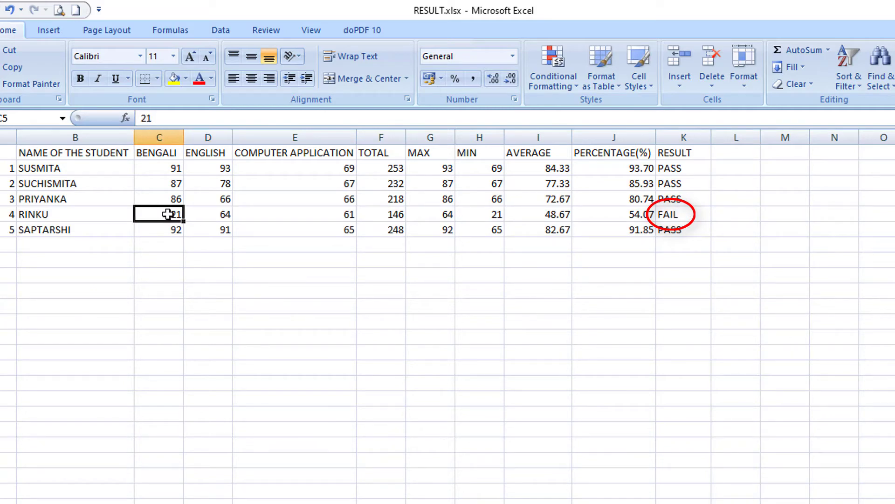
text(32)
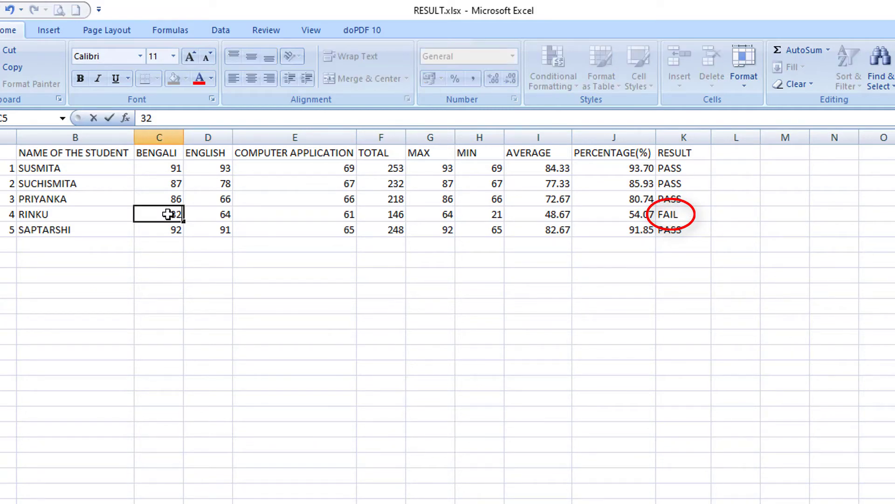
key(Tab)
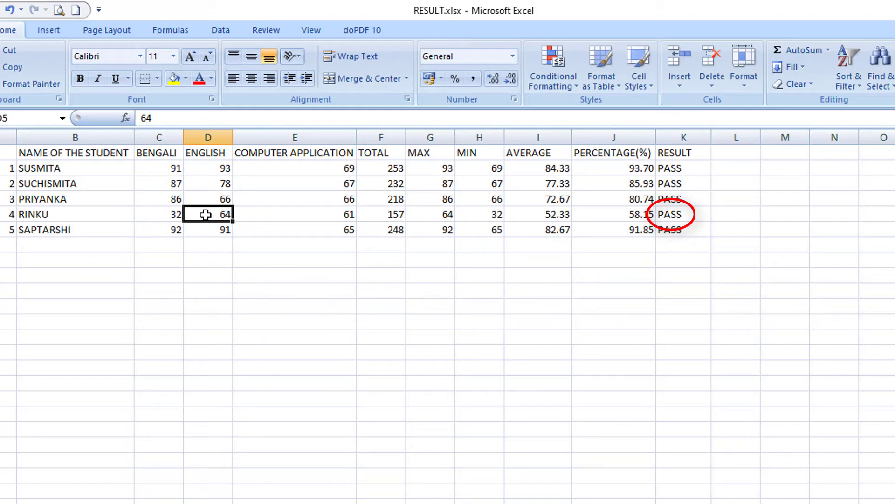
Try 11 as the fourth student's English mark in D5, and set that mark to 32
text(11)
key(Tab)
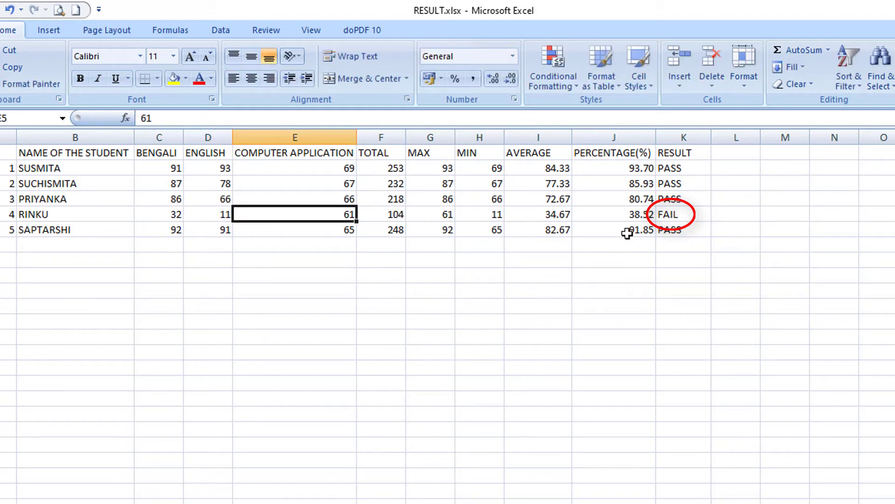
click(218, 215)
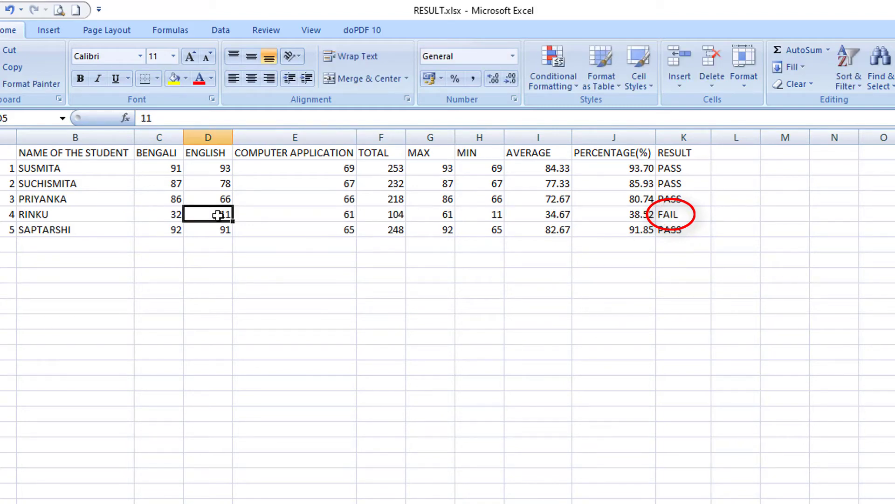
text(32)
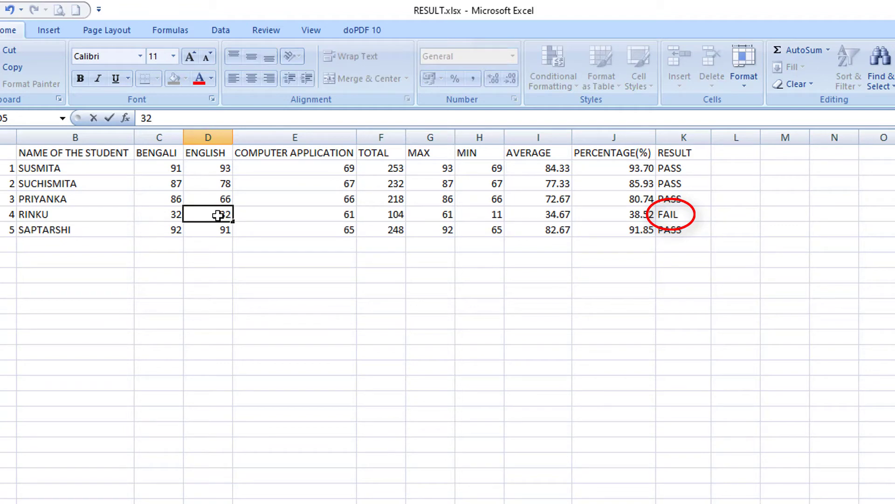
key(Tab)
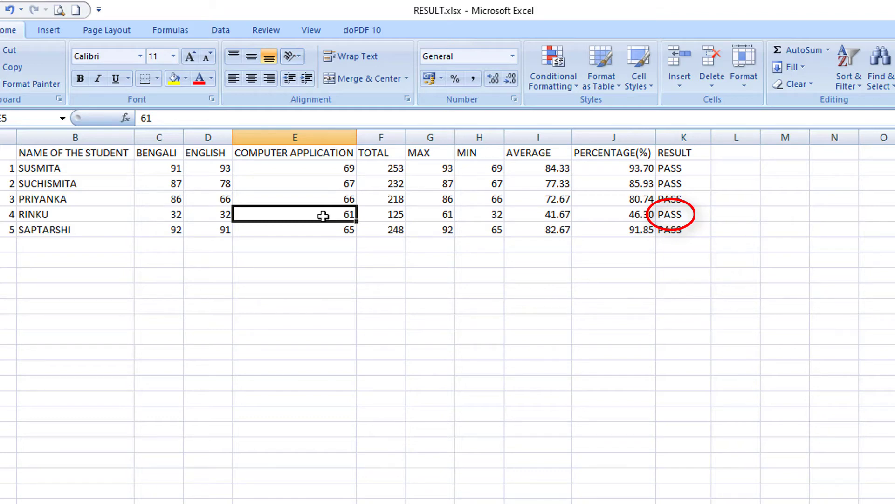
Try 20 as the fourth student's Computer Application mark in E5, and set that mark to 21
text(20)
key(ctrl+Return)
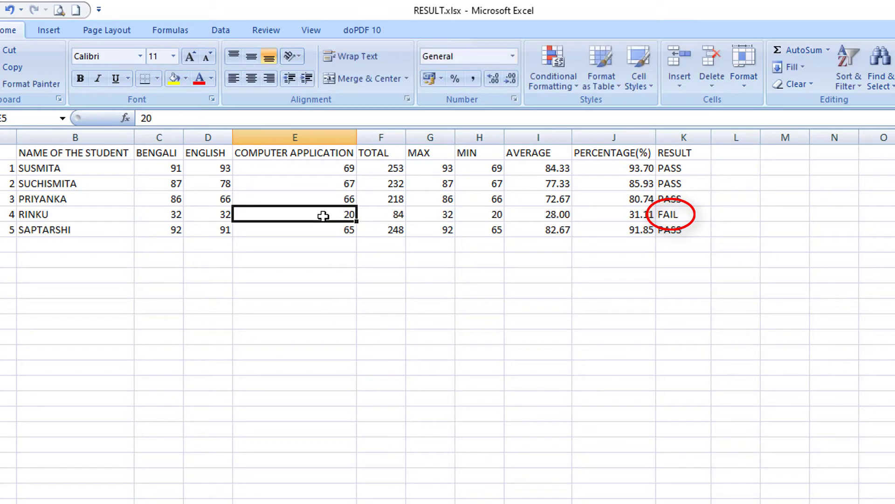
text(21)
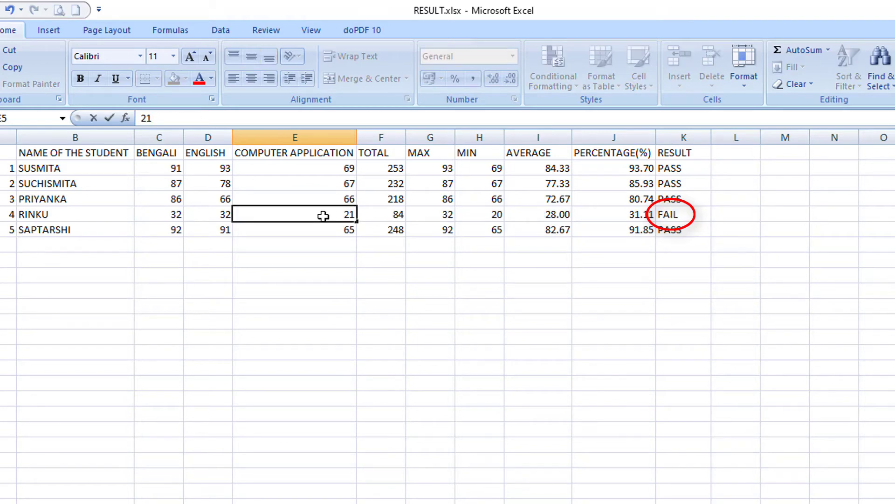
key(Tab)
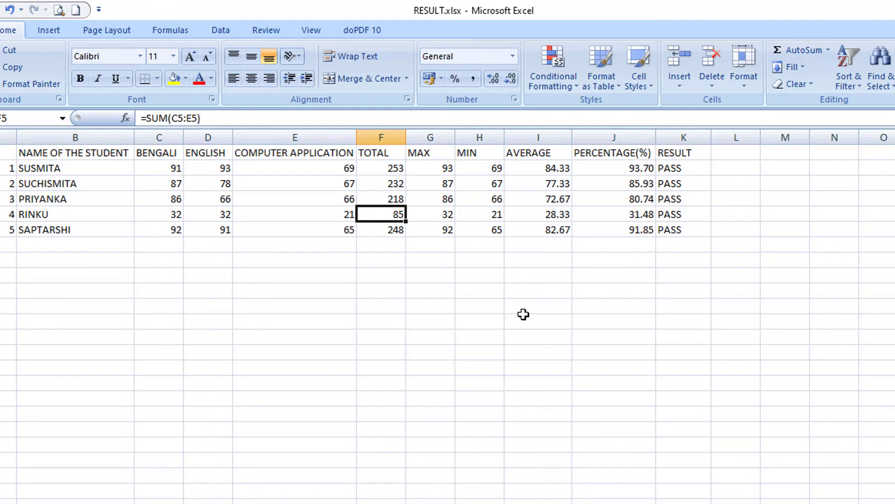
Enter the heading RESULT1 in L1, beside the RESULT column
click(736, 156)
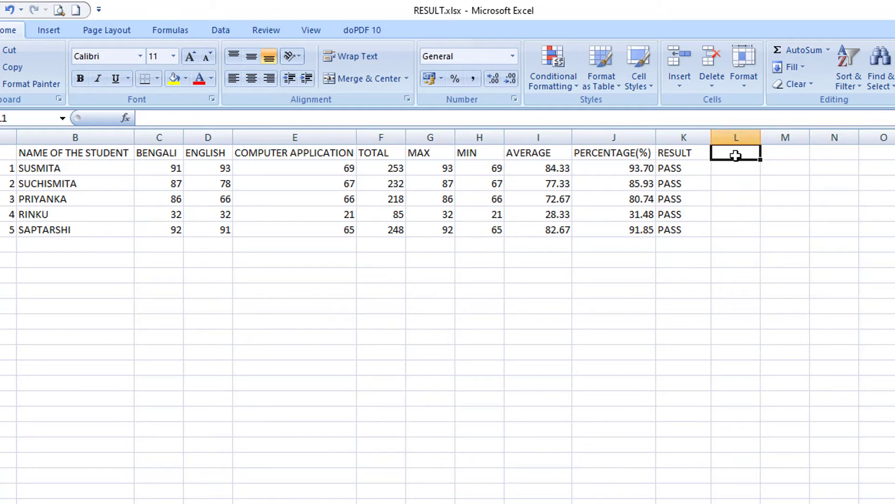
text(RESU)
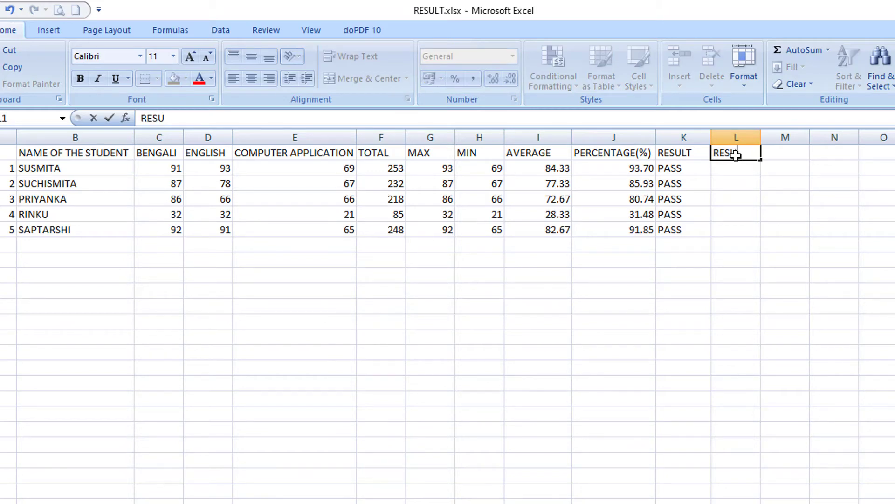
text(LT1)
key(Return)
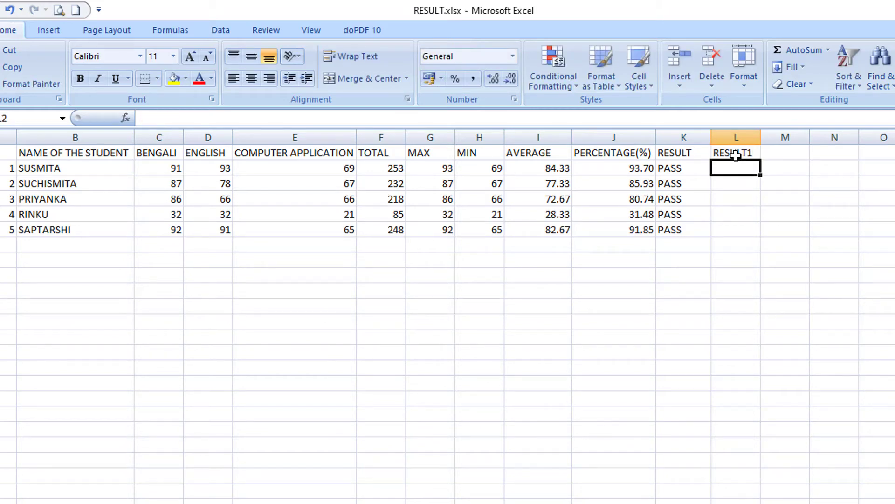
Begin an IF formula in L2 with an OR test of C2<30, D2<30 and E2<21
text(=IF)
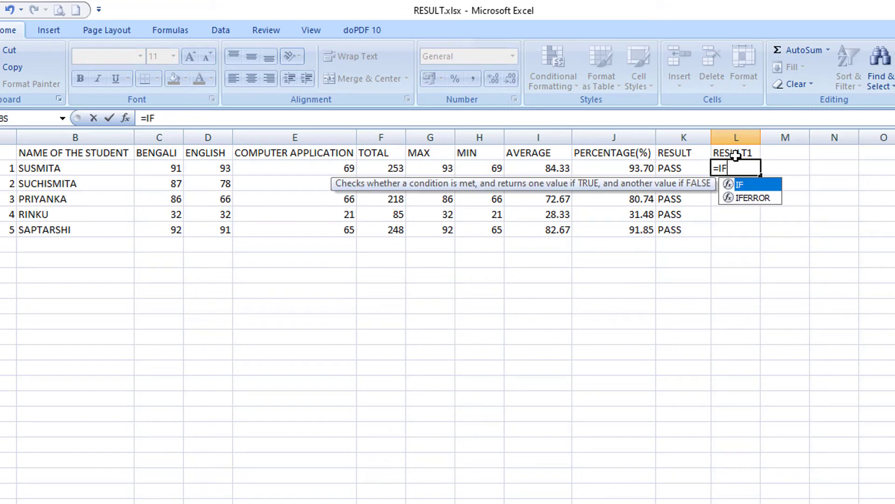
text((OR()
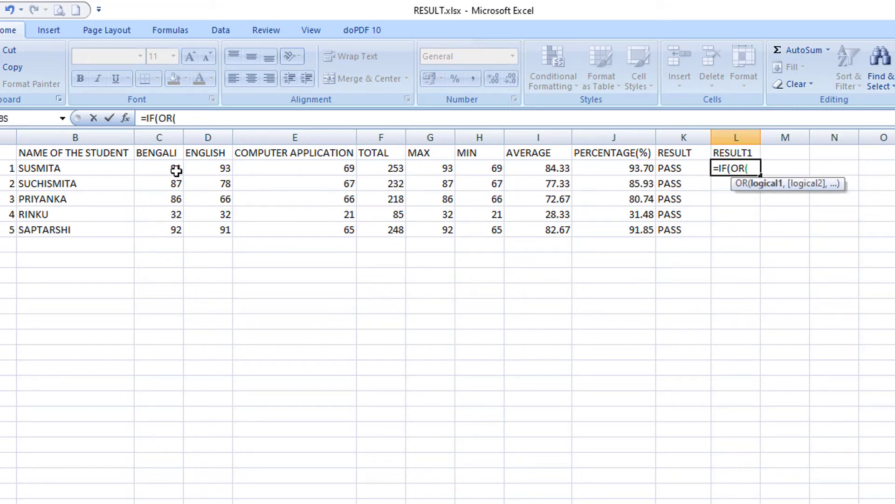
click(176, 171)
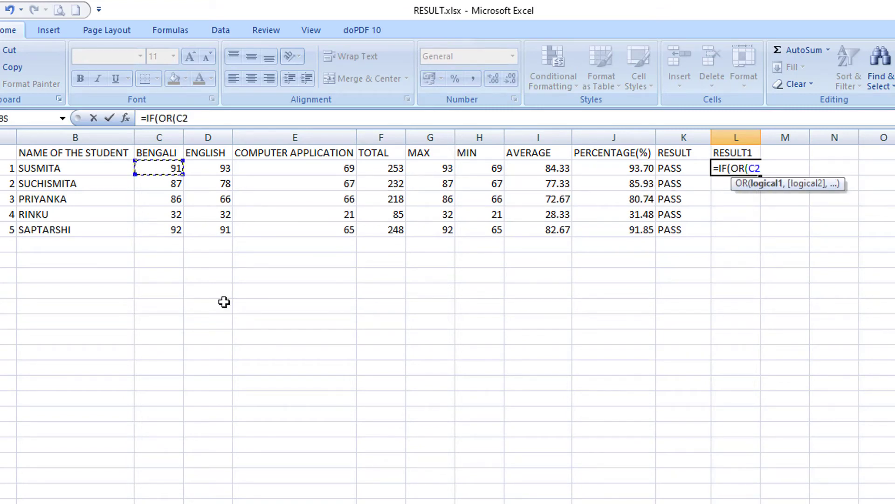
text(<30,)
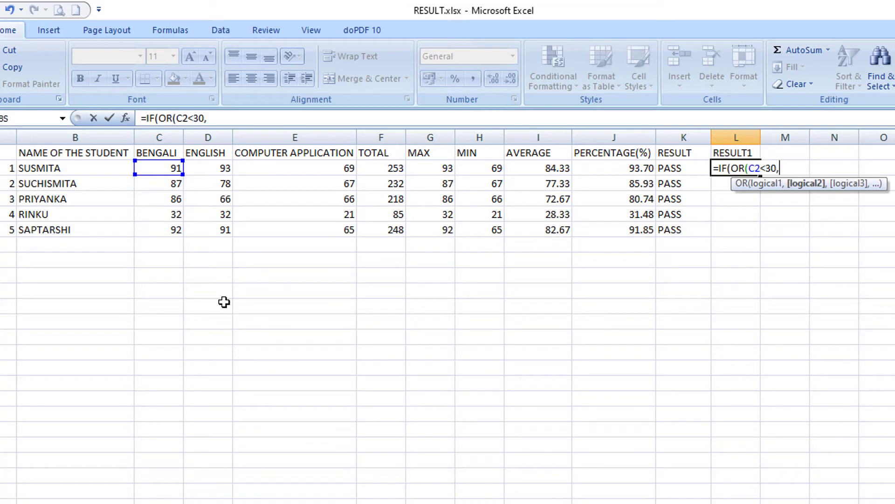
click(217, 171)
text(<30,)
click(343, 167)
text(<30,E2<)
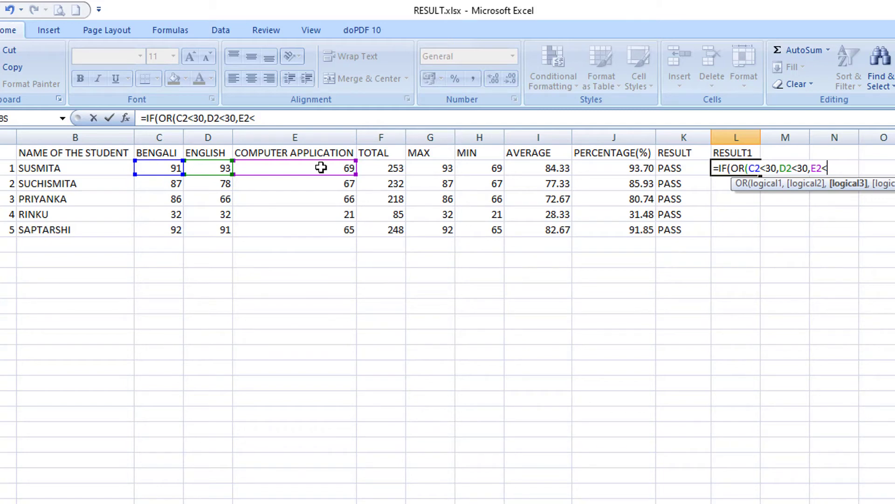
text(21),)
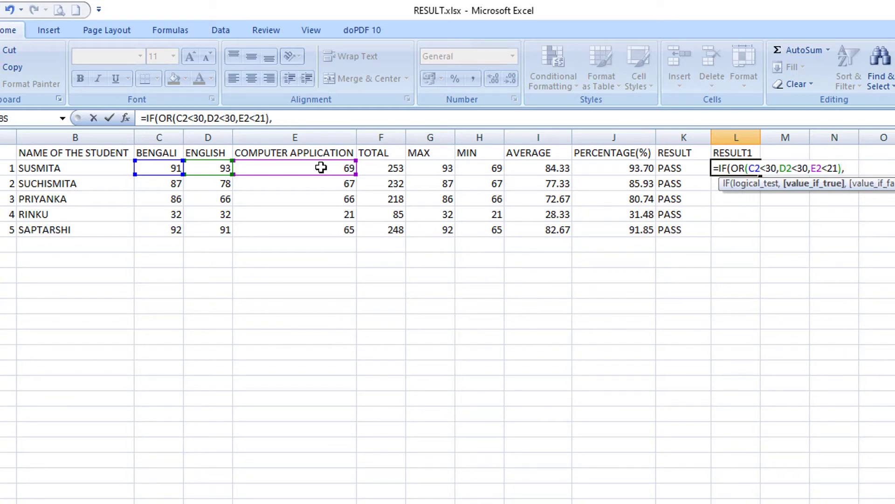
Complete the L2 formula with "FAIL" if true and "PASS" if false, and select its cell
text("FAIL","P)
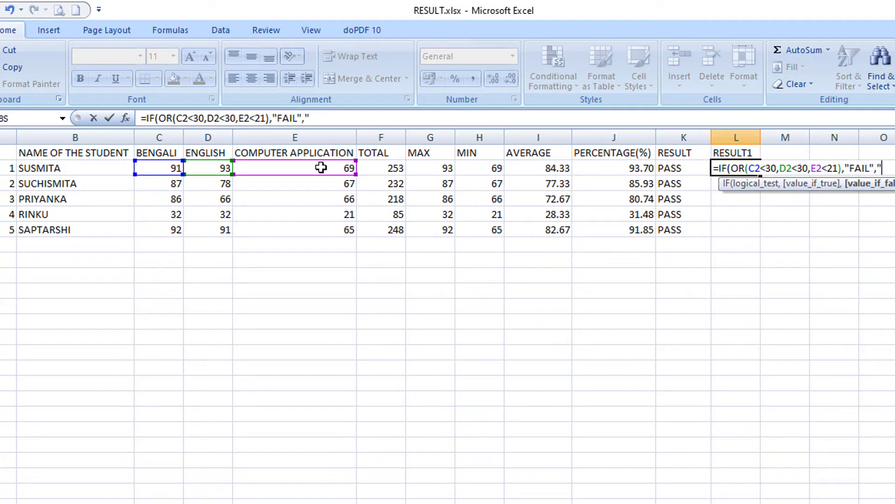
text(ASS"))
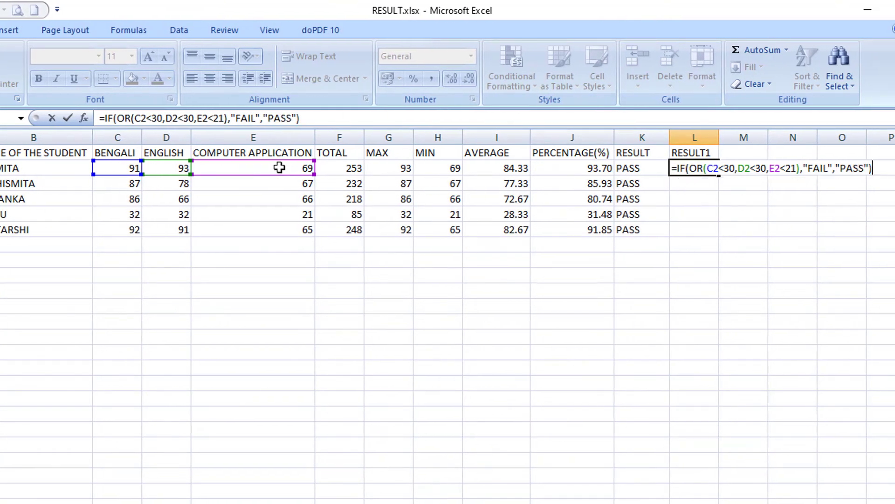
key(Return)
click(698, 169)
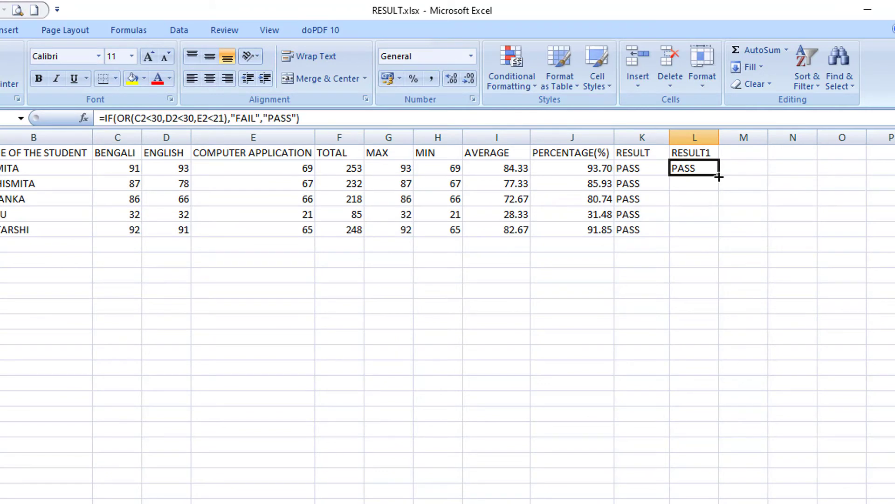
Fill the L2 formula down the RESULT1 column to L6, and review the formula in L2
double_click(719, 176)
key(F2)
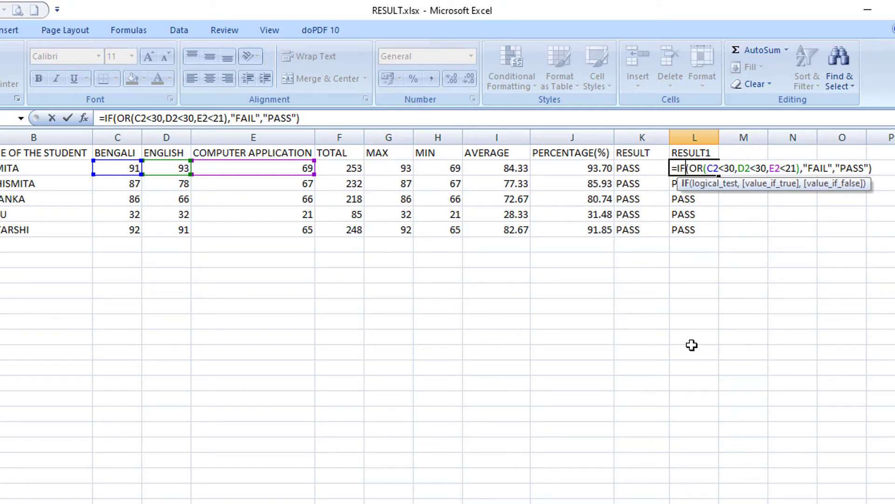
key(Return)
Try 11 as the third student's Bengali mark in C4
click(132, 200)
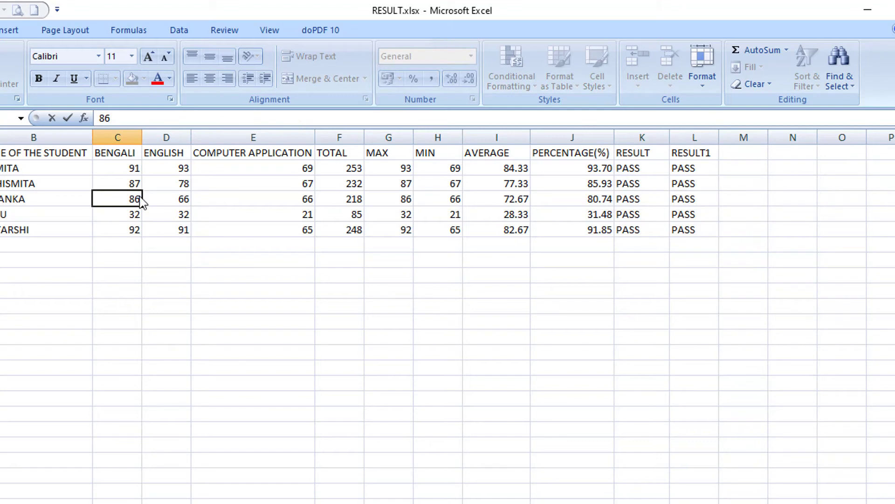
double_click(140, 201)
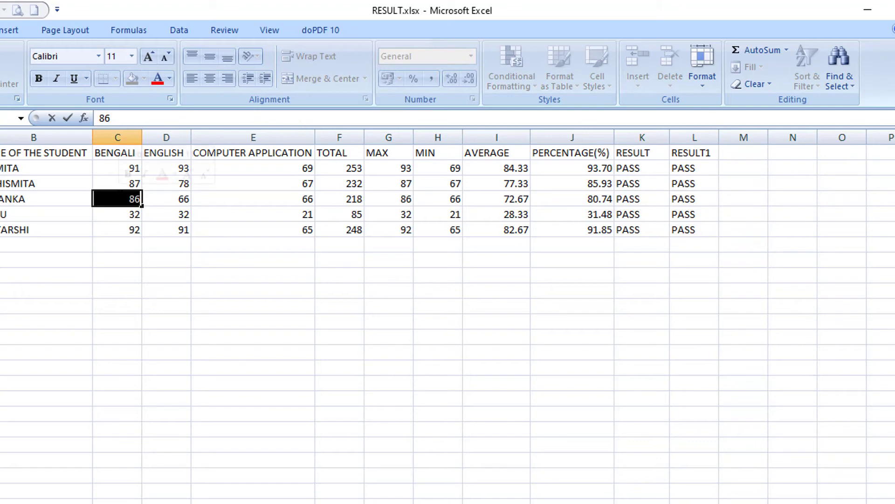
text(11)
key(Tab)
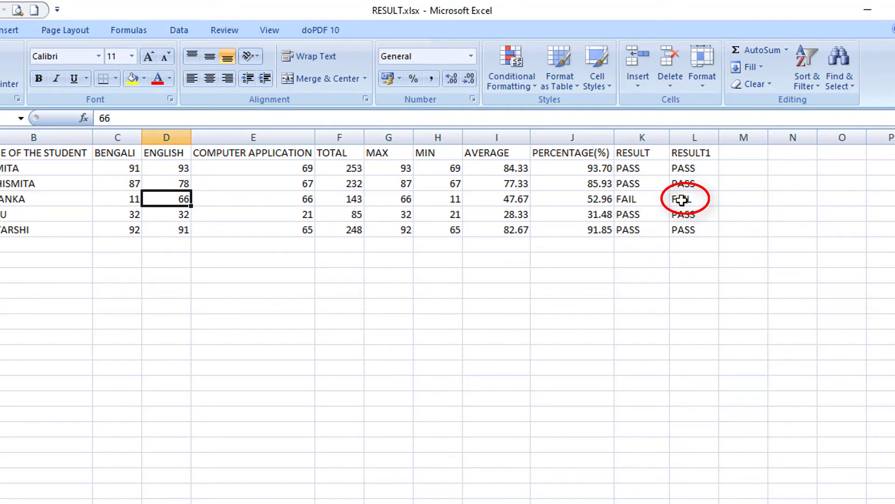
Compare the third student's AND-based formula in K4 with the OR-based formula in L4
double_click(642, 198)
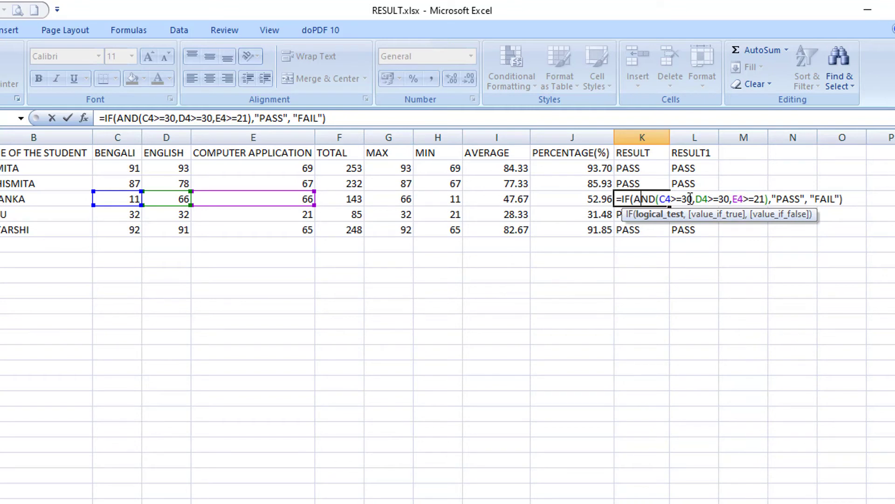
key(Return)
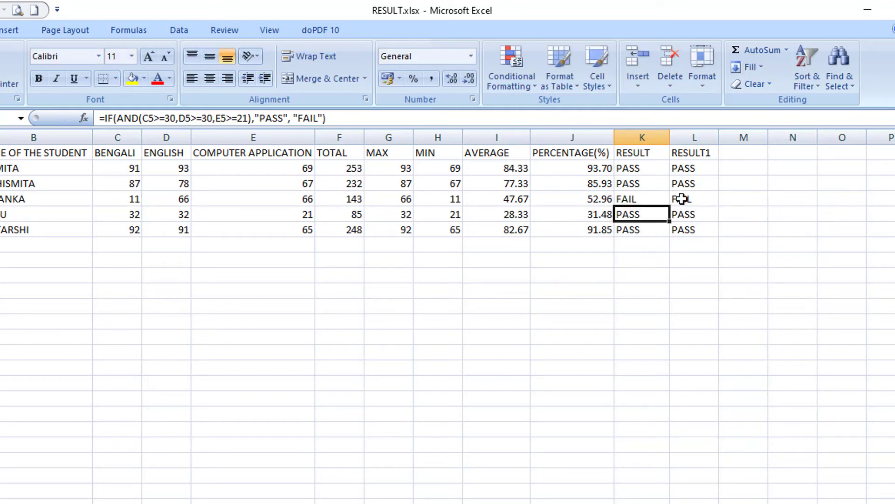
double_click(682, 199)
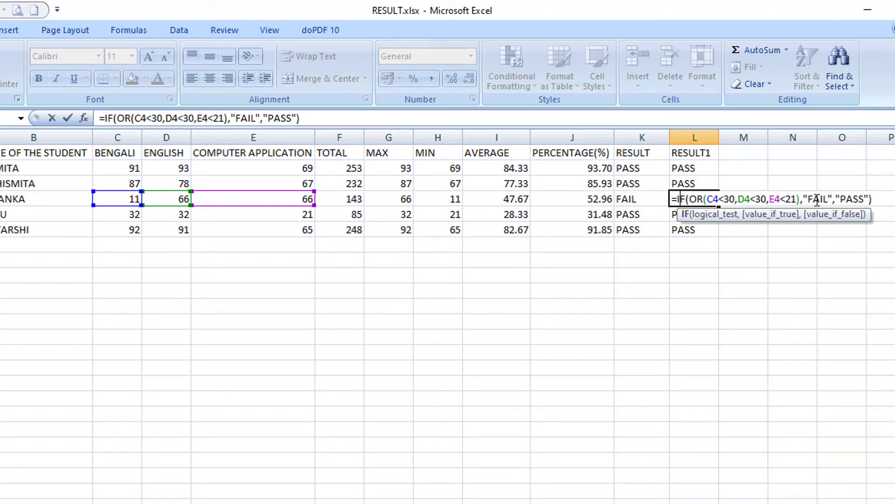
key(Return)
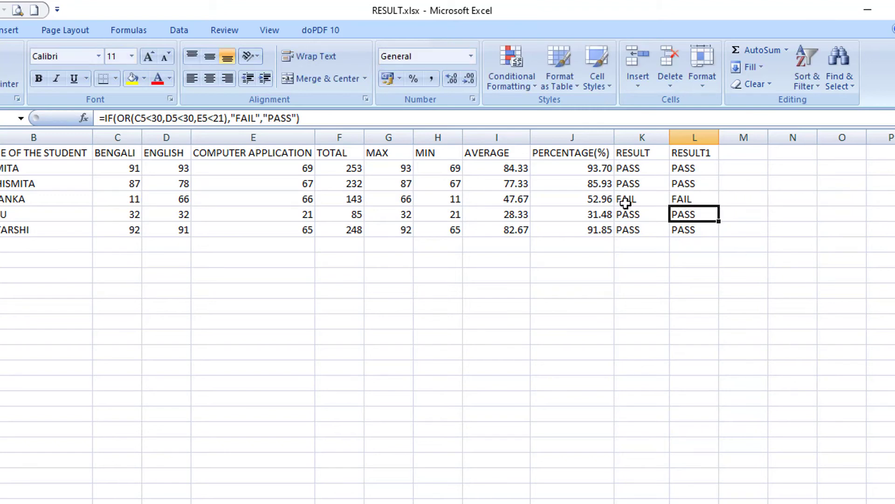
click(624, 200)
double_click(624, 199)
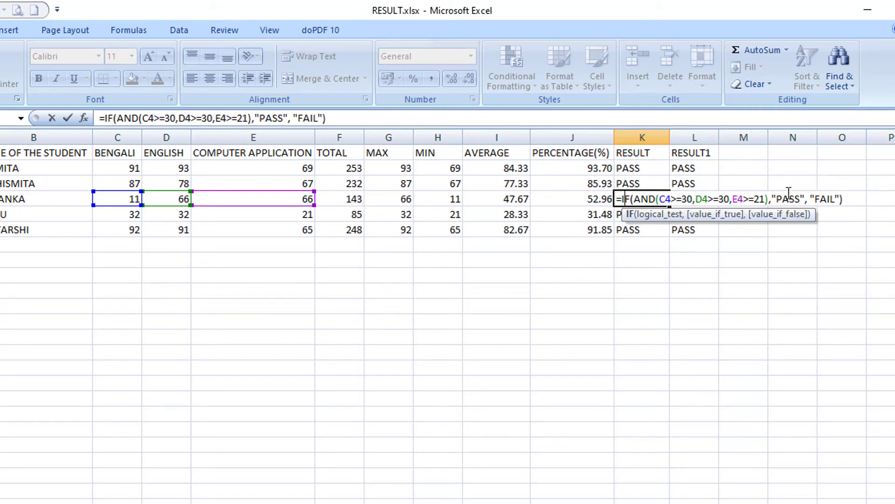
click(668, 284)
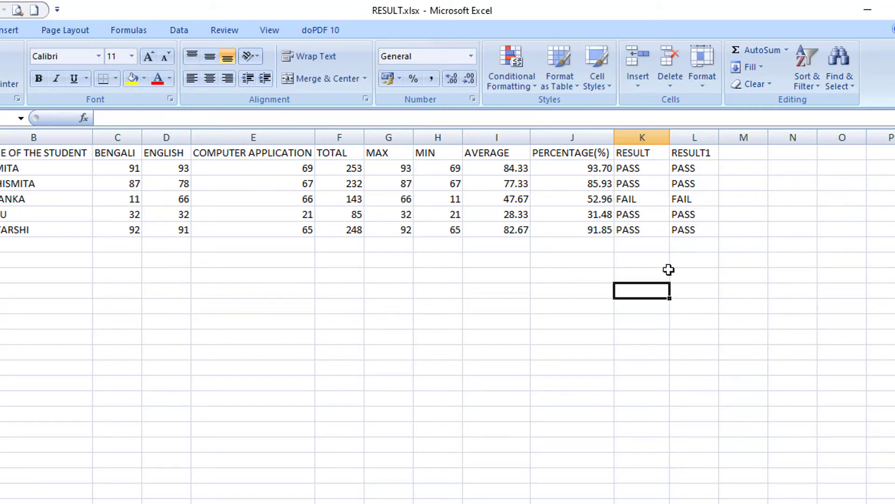
click(647, 200)
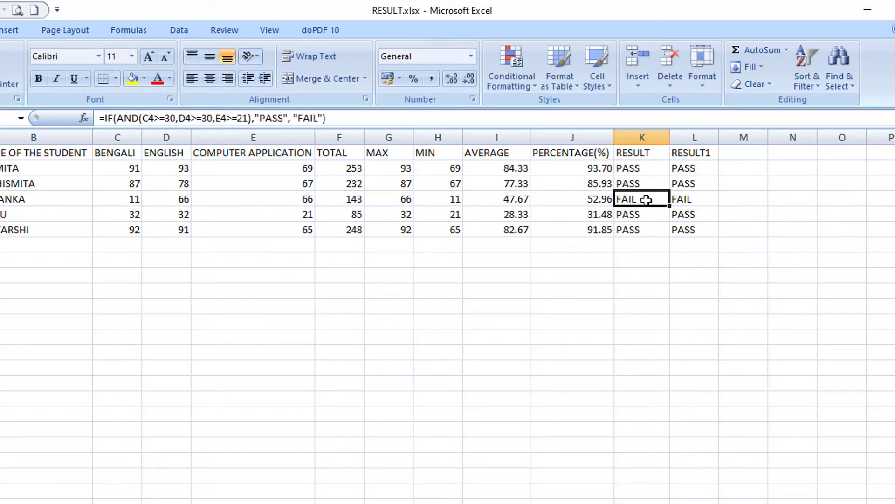
Set the third student's Bengali mark in C4 to 34
click(126, 199)
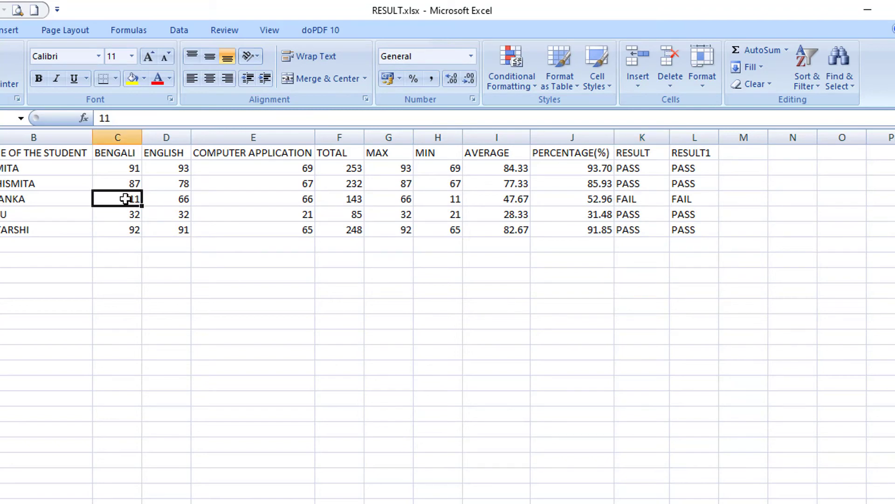
text(34)
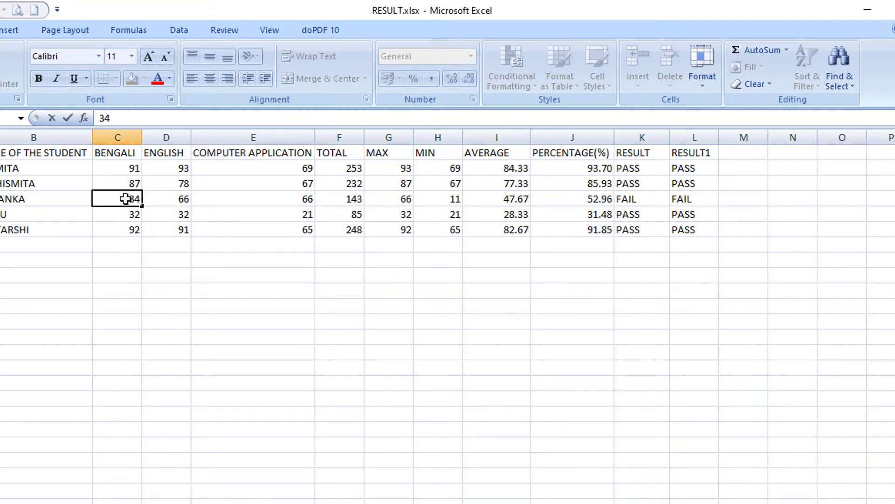
key(Tab)
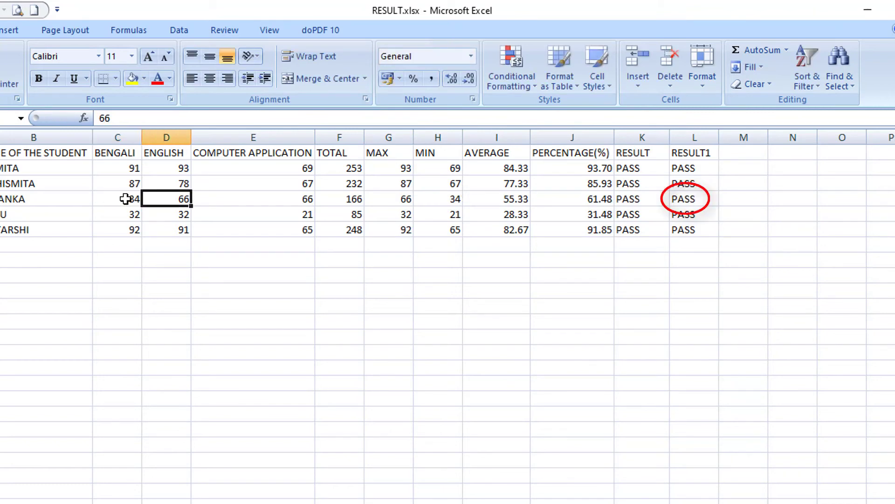
Try 18 as the third student's English mark in D4
double_click(179, 199)
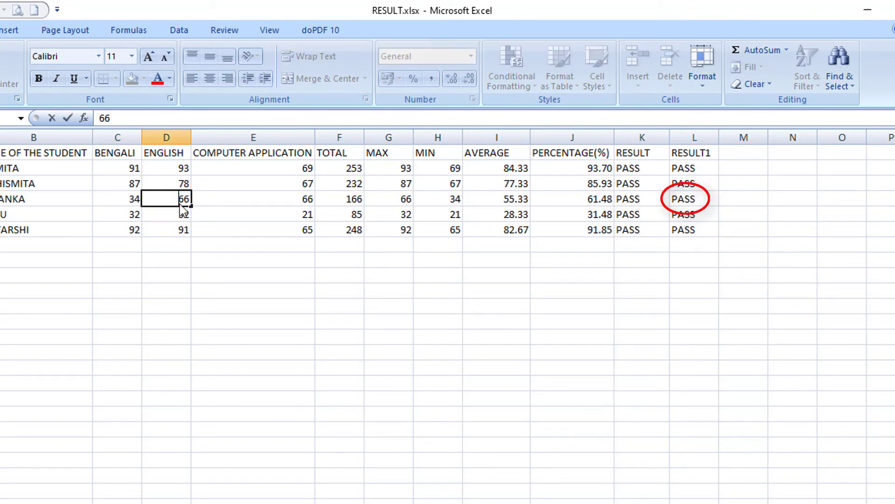
key(Delete)
key(Delete)
text(18)
key(Return)
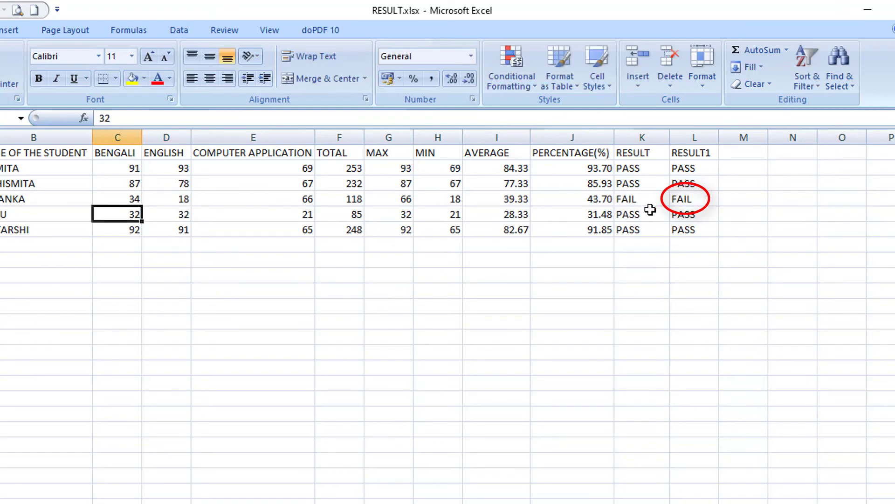
Set the third student's English mark in D4 to 77
click(174, 199)
double_click(174, 199)
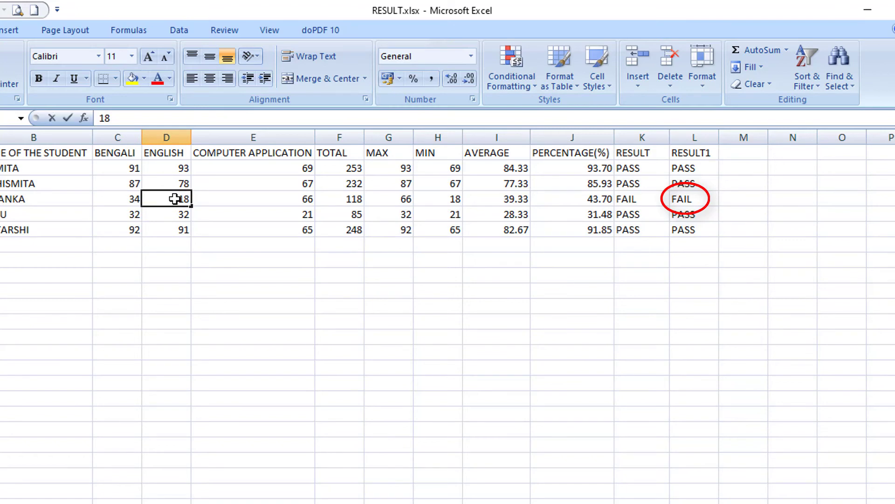
key(Delete)
key(Delete)
text(77)
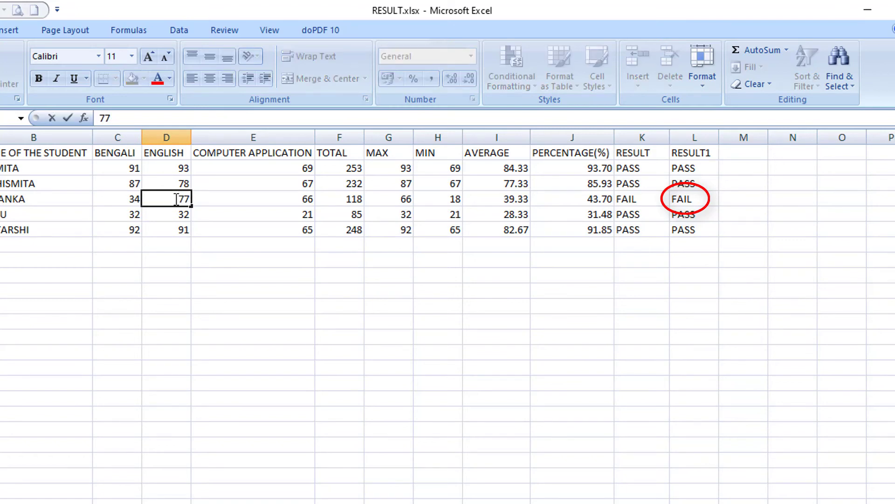
key(Tab)
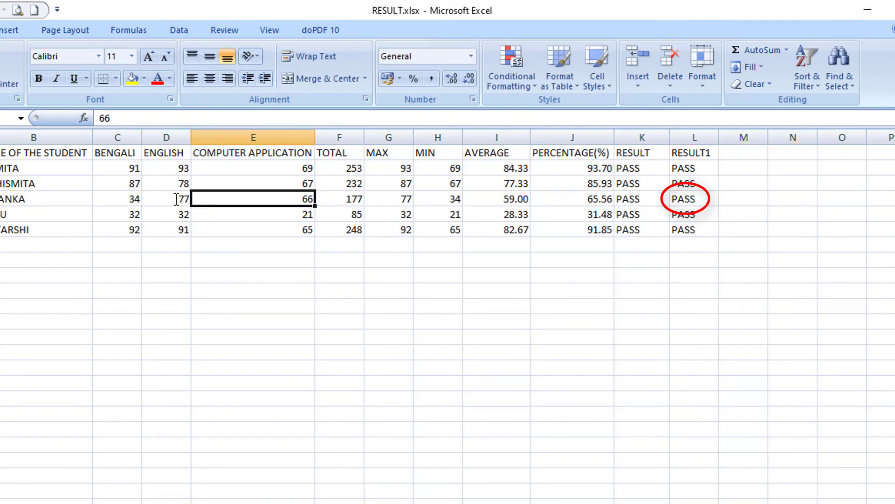
Try 20 as the third student's Computer Application mark in E4
double_click(273, 198)
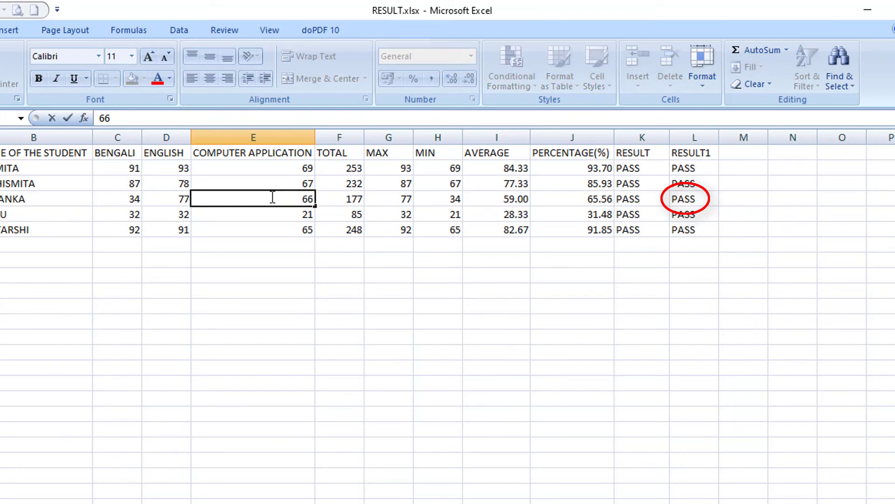
key(Delete)
key(Delete)
text(20)
key(Return)
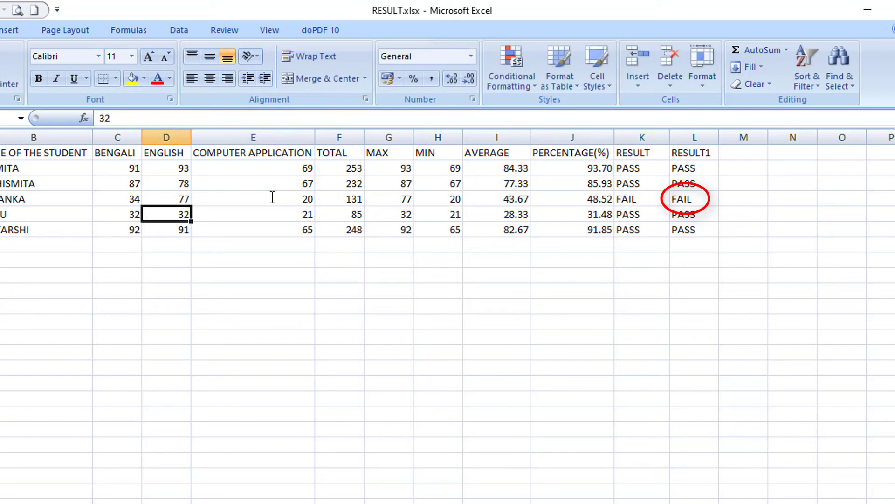
Set the third student's Computer Application mark in E4 to 45
double_click(274, 198)
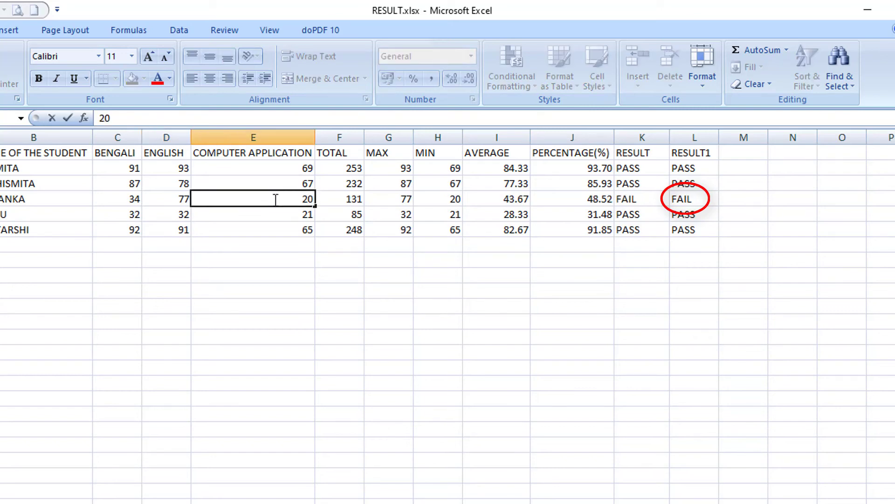
key(Delete)
key(Delete)
text(45)
key(Return)
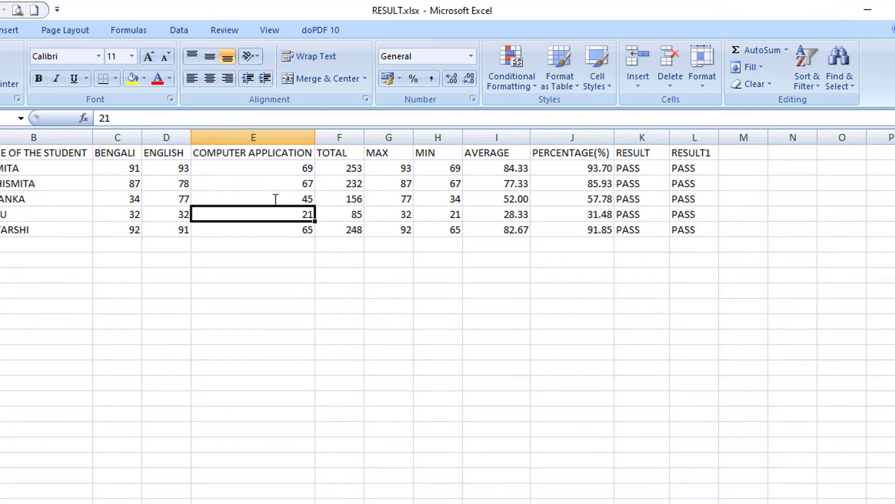
Enter the headings REMARKS in M1 and REMARKS1 in N1, beside the RESULT1 column
click(750, 154)
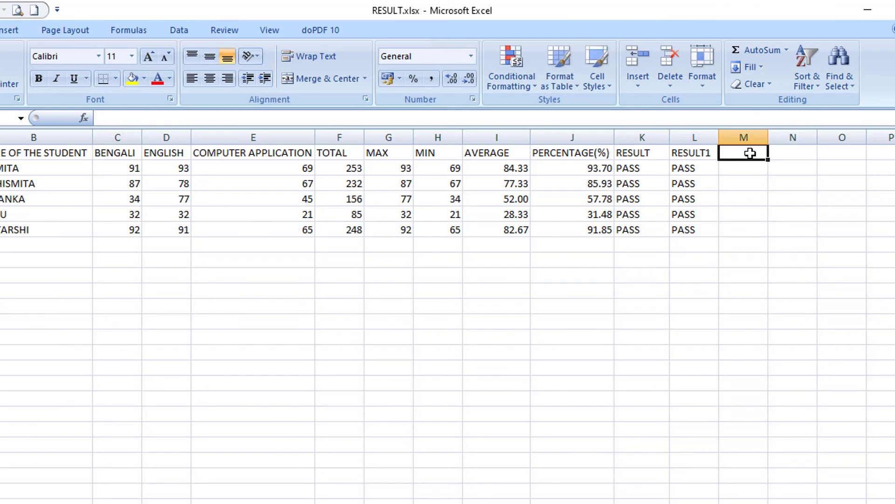
text(REMARKS)
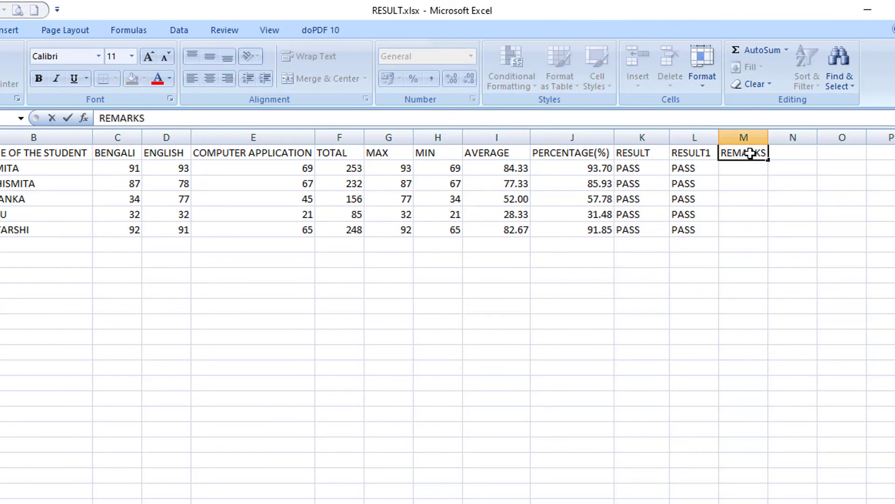
key(Tab)
text(RE)
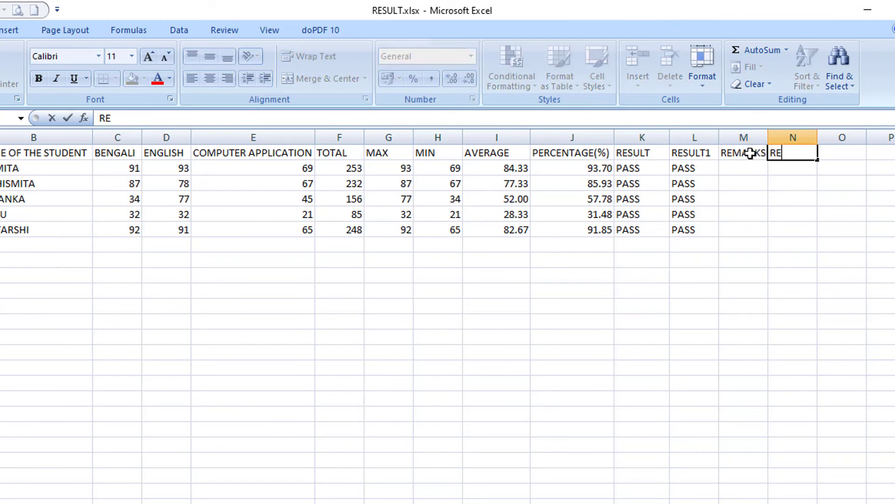
text(MARKS1)
key(Return)
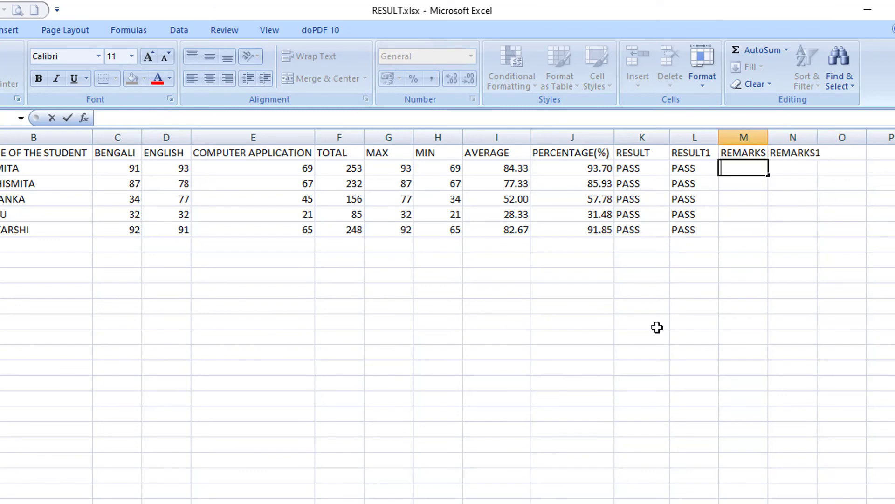
Begin an IF formula in M2 that tests whether the percentage in J2 is >=90
text(=IF)
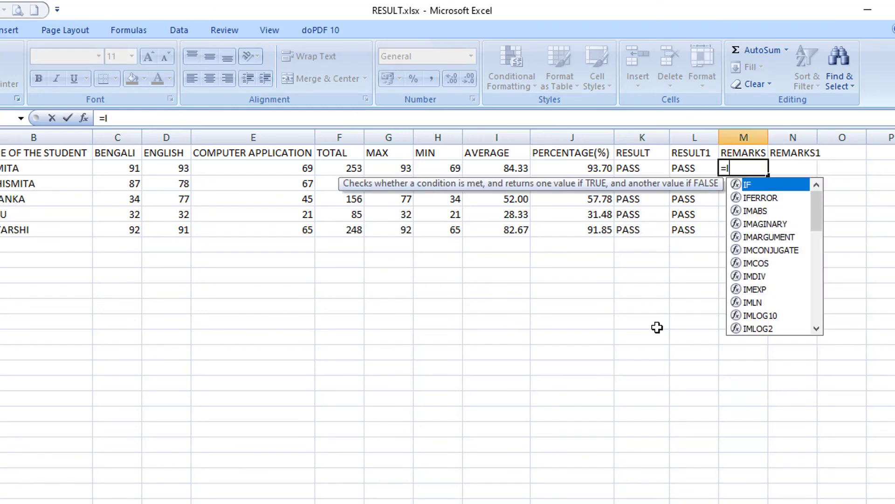
double_click(744, 186)
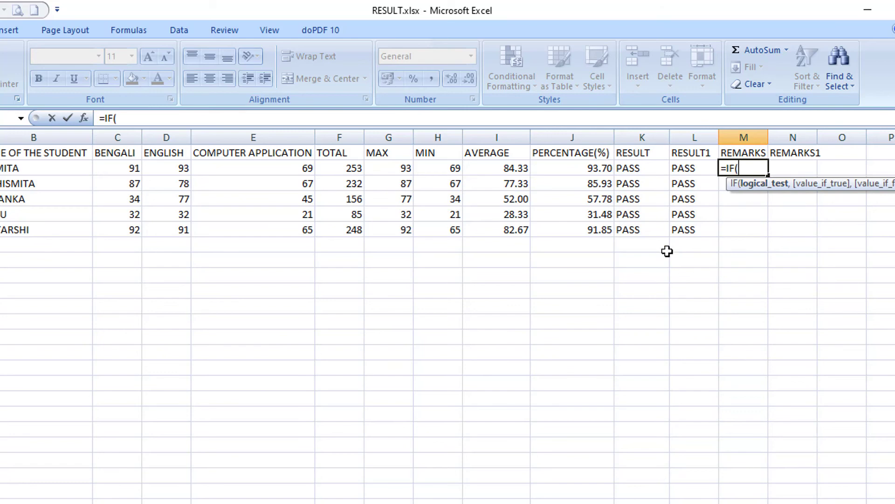
click(597, 167)
text(>)
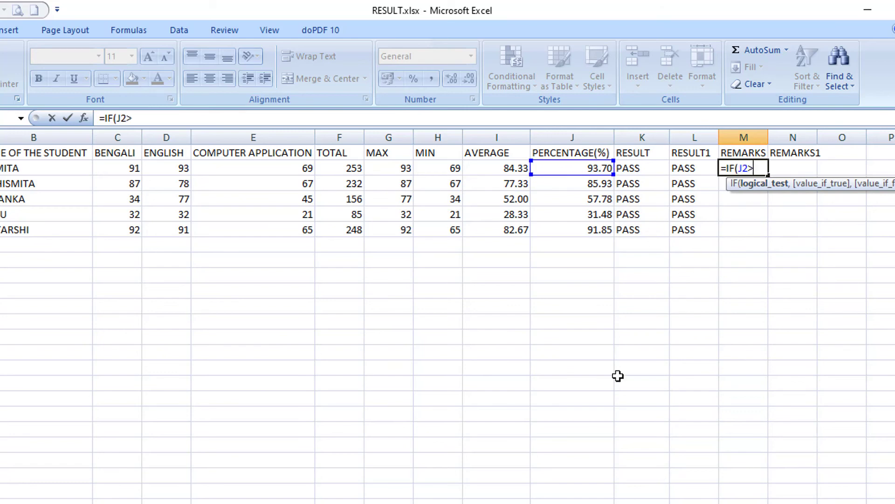
text(=90,)
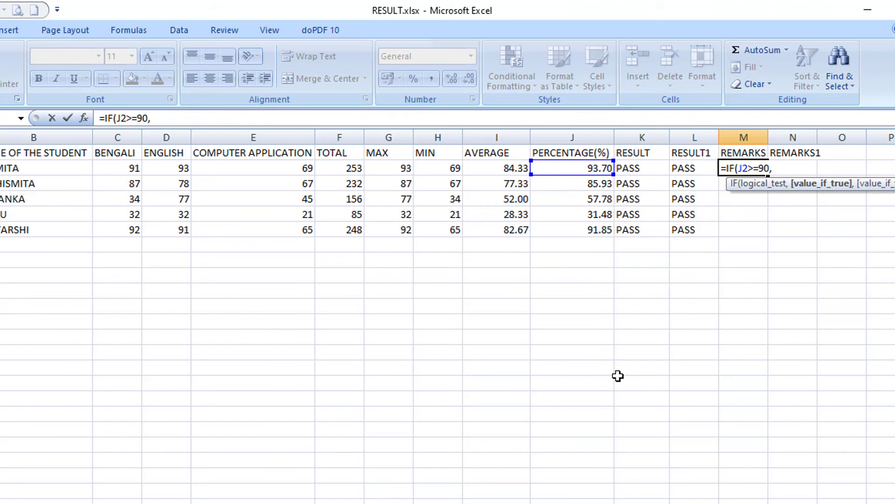
Complete the M2 formula with "EXCELLENT" if true and "ORDINARY" if false, and fill it down to M6
text( "EXCELLE)
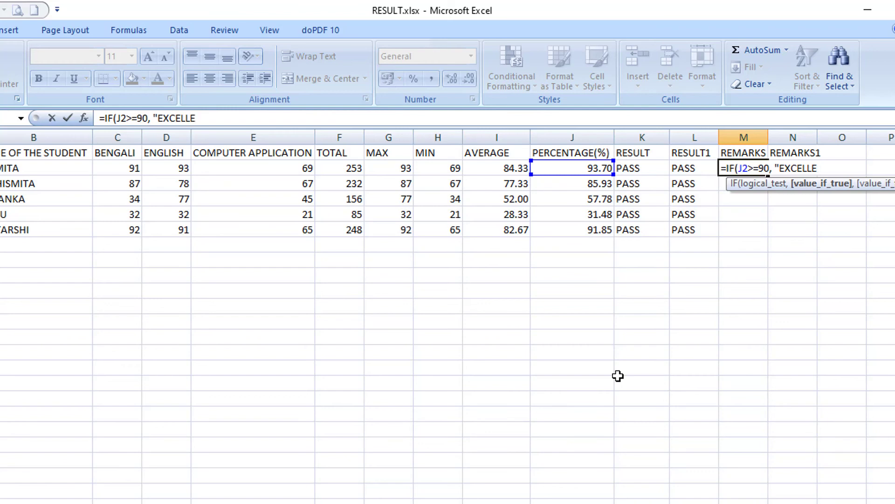
text(NT", )
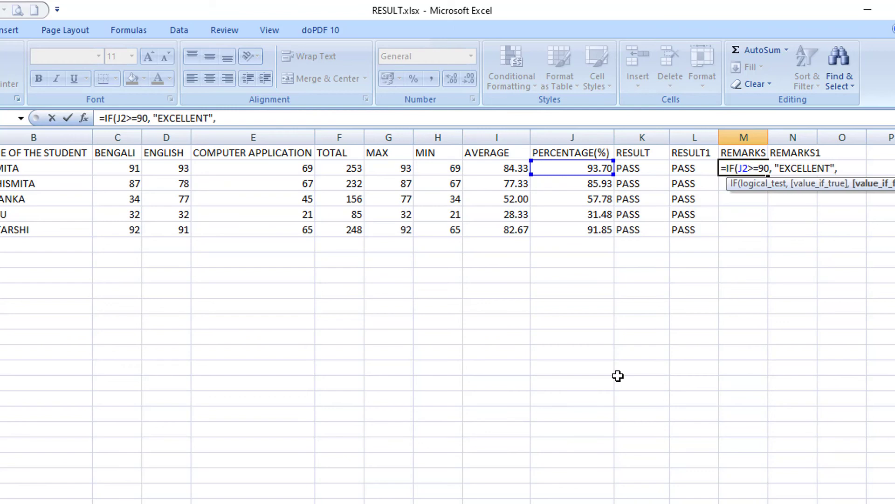
text("ORDINARY"))
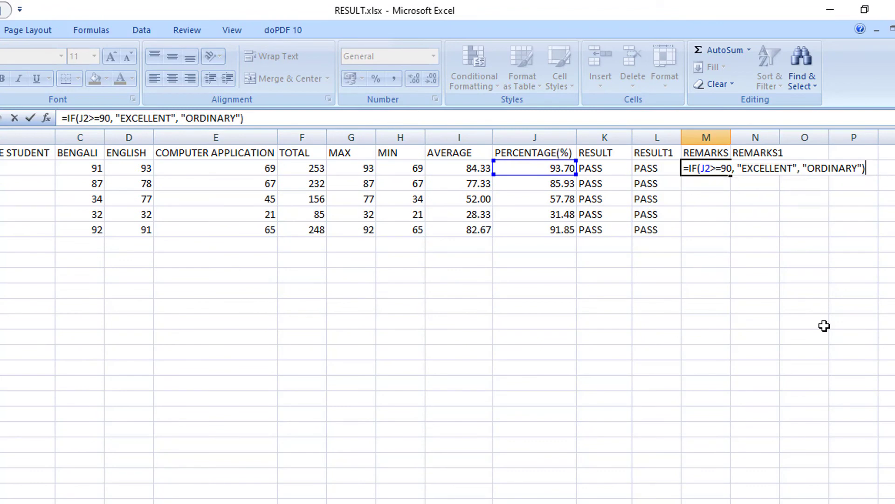
key(Return)
key(Up)
double_click(730, 175)
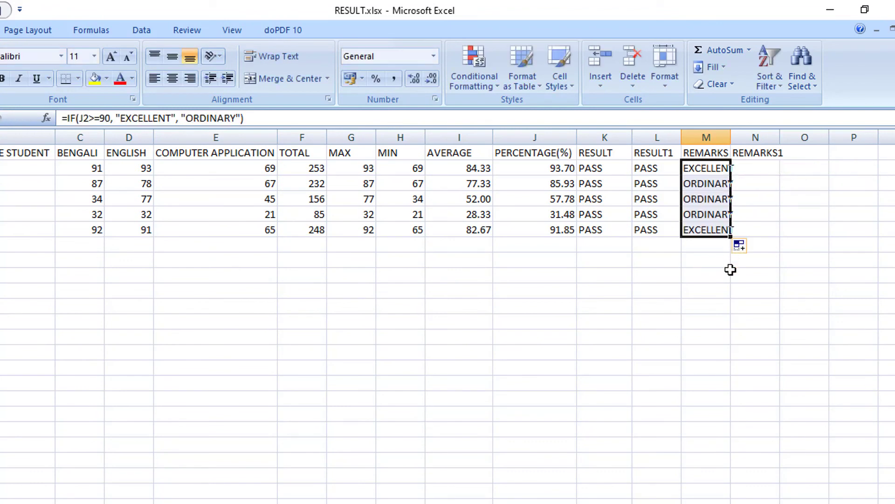
Autofit the width of the REMARKS column M and check the first and last students' percentages in J2 and J6
double_click(731, 138)
click(554, 168)
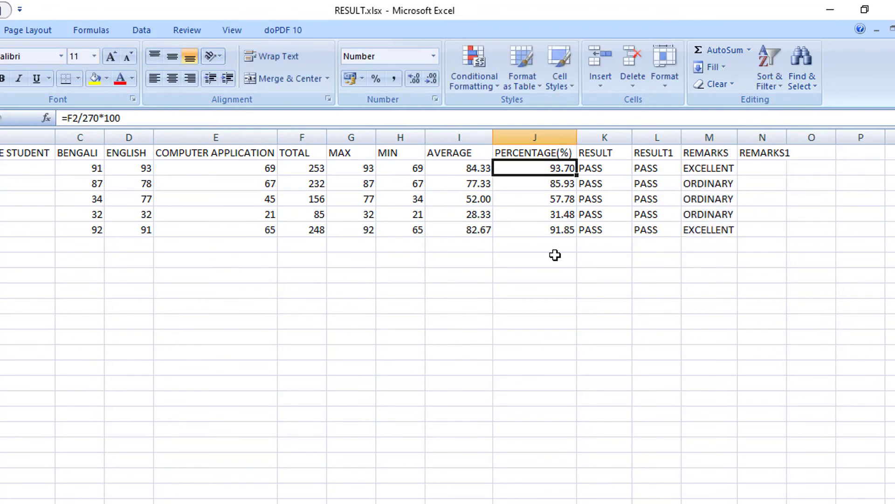
click(560, 230)
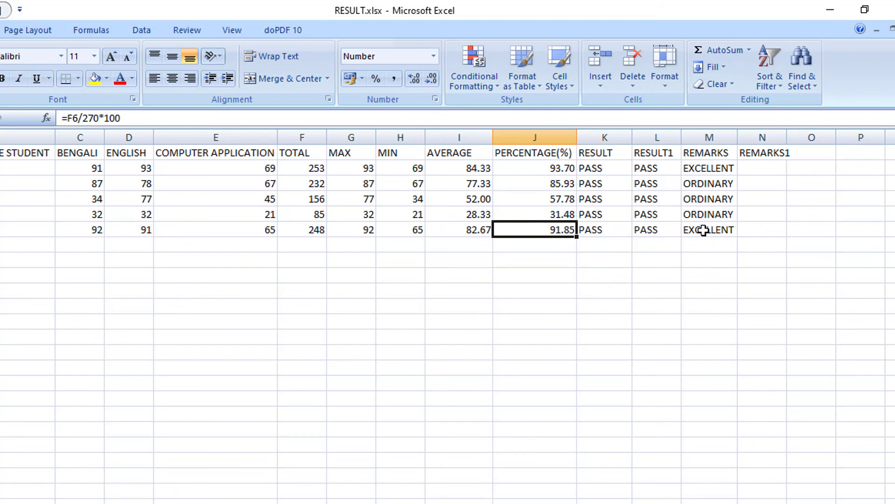
Begin an IF formula in N2 whose condition is NOT(J2<90), testing the first student's percentage
click(758, 171)
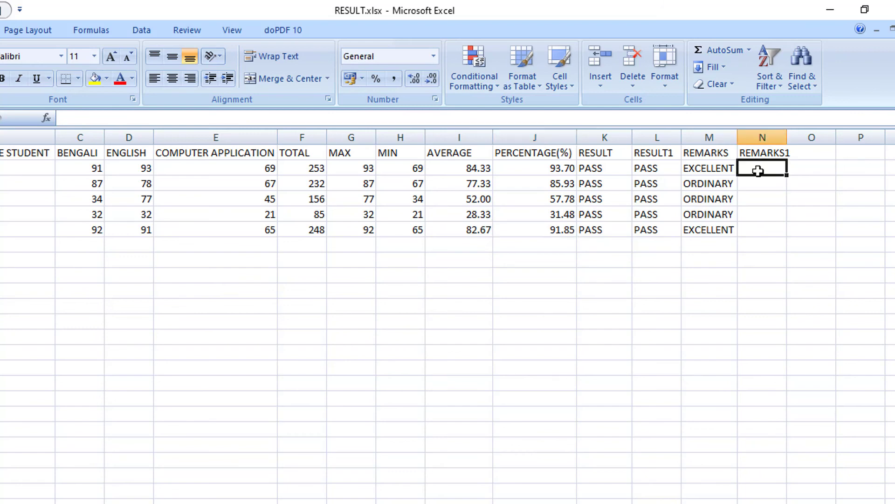
text(=IF)
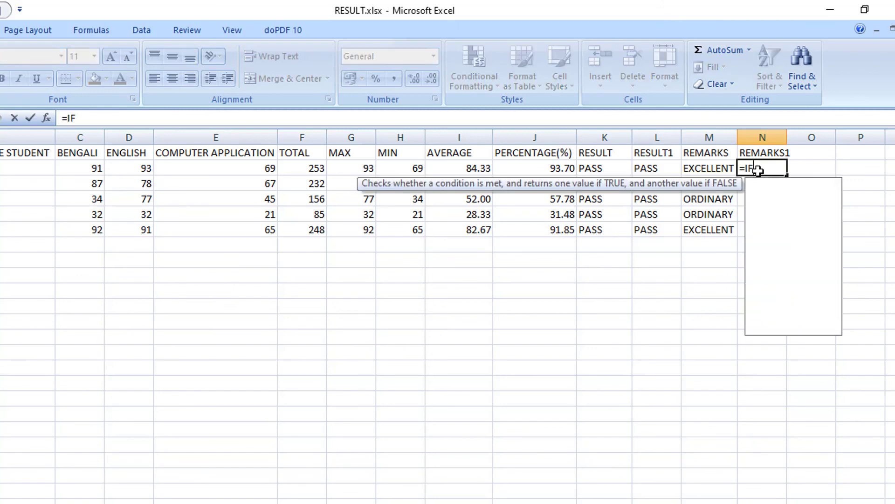
text(()
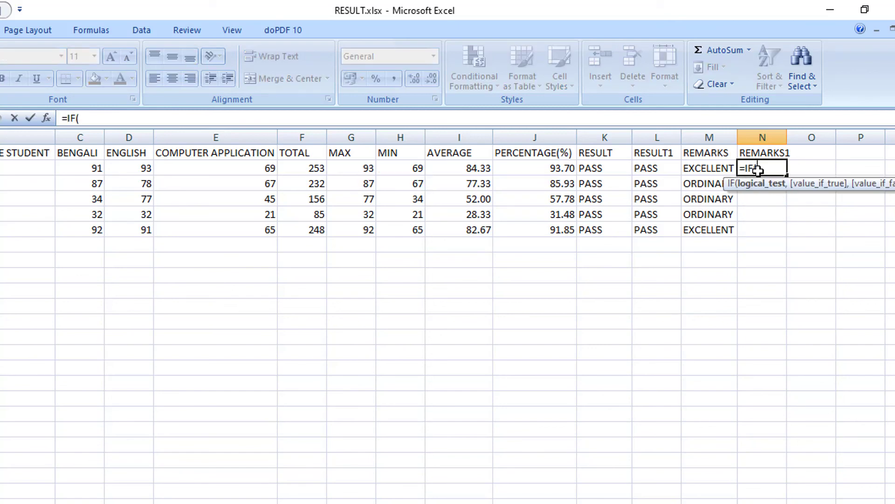
text(NOT)
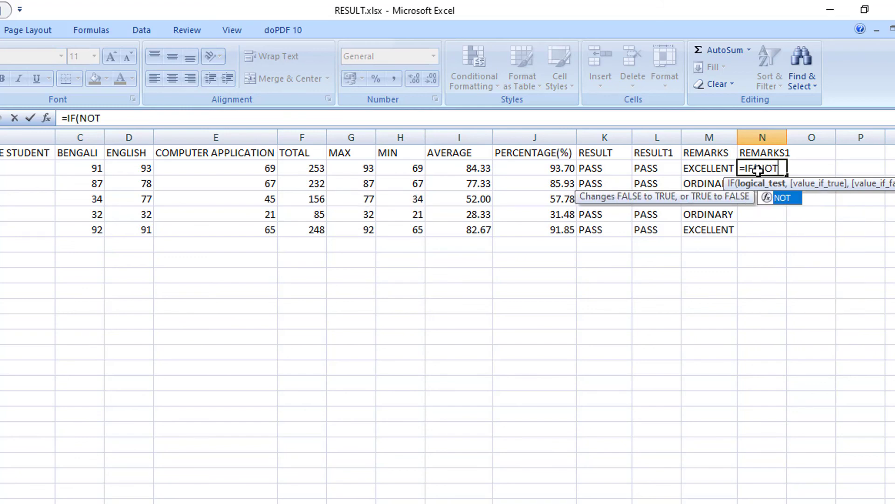
text(()
click(547, 168)
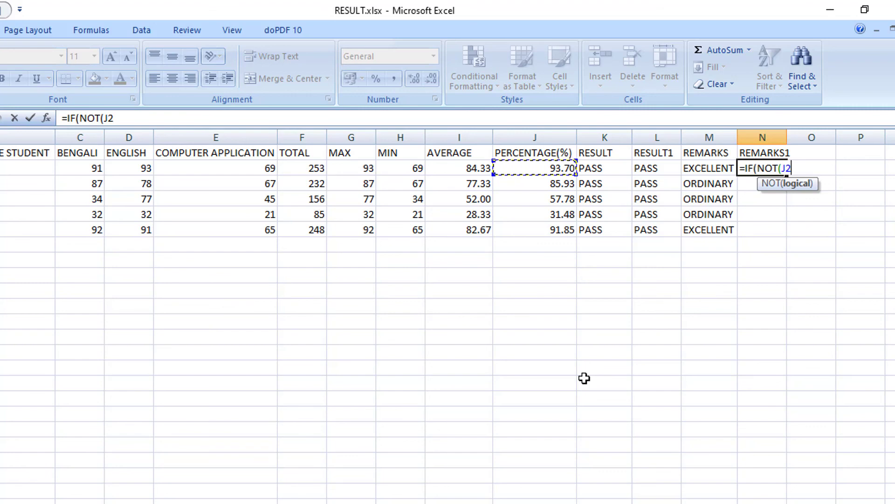
text(<90),")
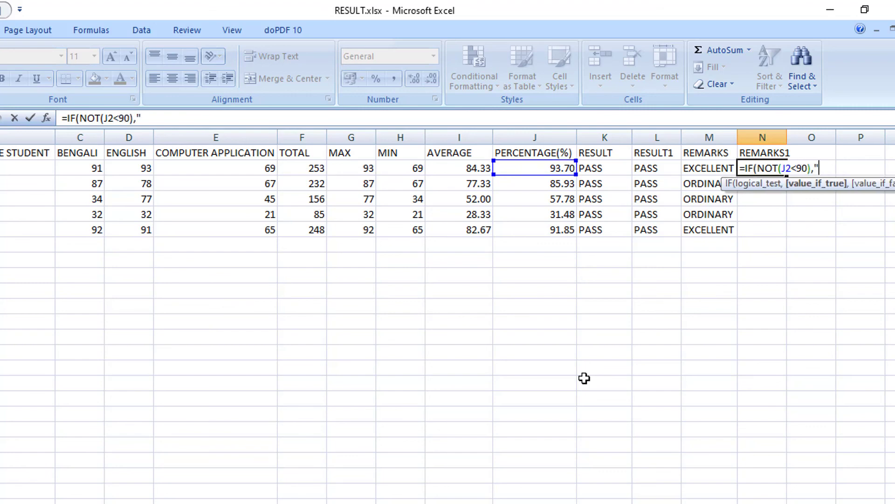
Complete the N2 formula with "EXCELLENT" if true and "ORDINARY" if false, and widen column N to fit the remark
text(EXCELLENT")
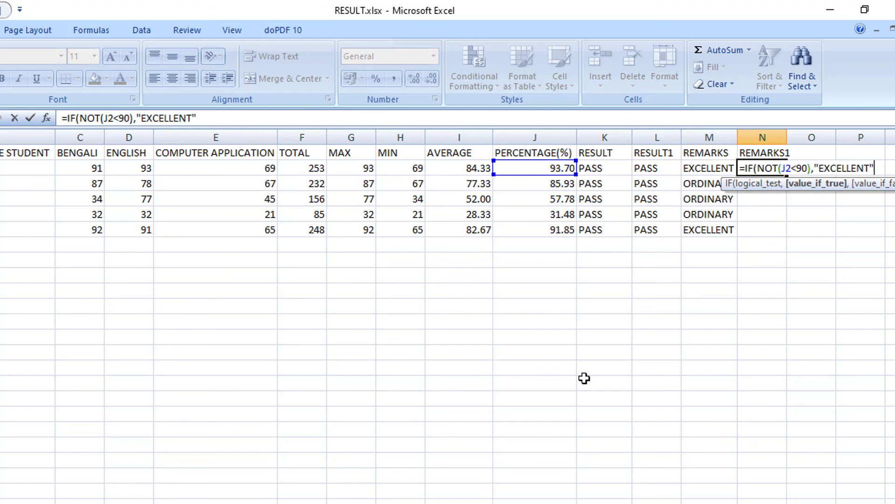
text(, "O)
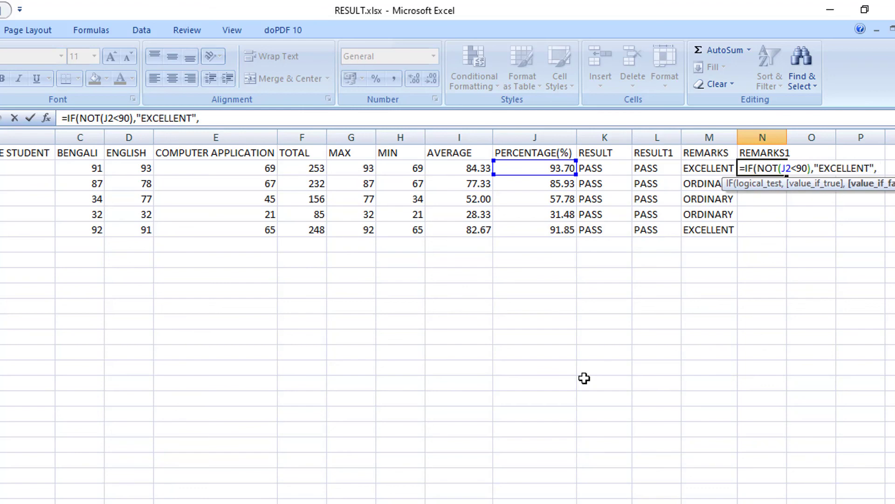
text(R)
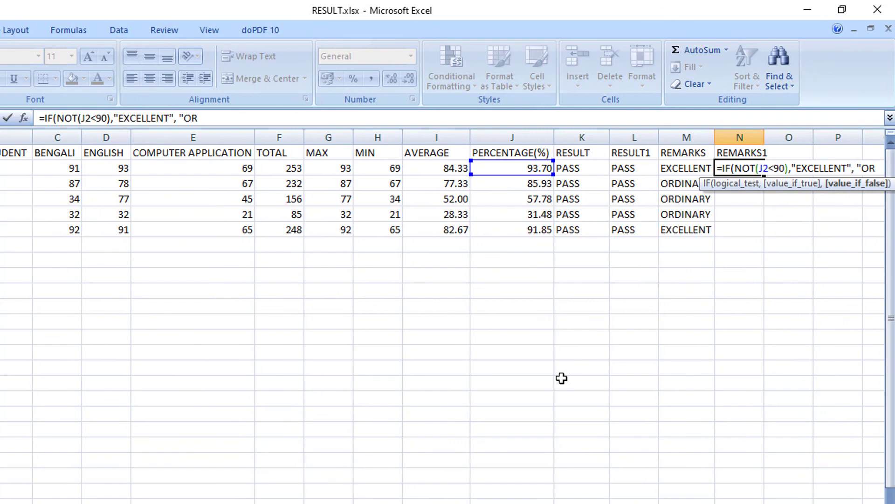
text(DINARY)
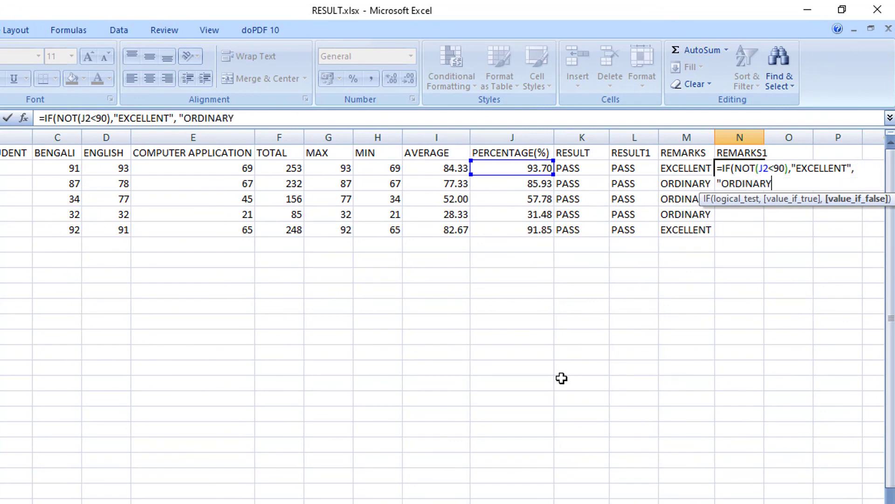
text("))
key(Return)
drag(764, 137, 771, 137)
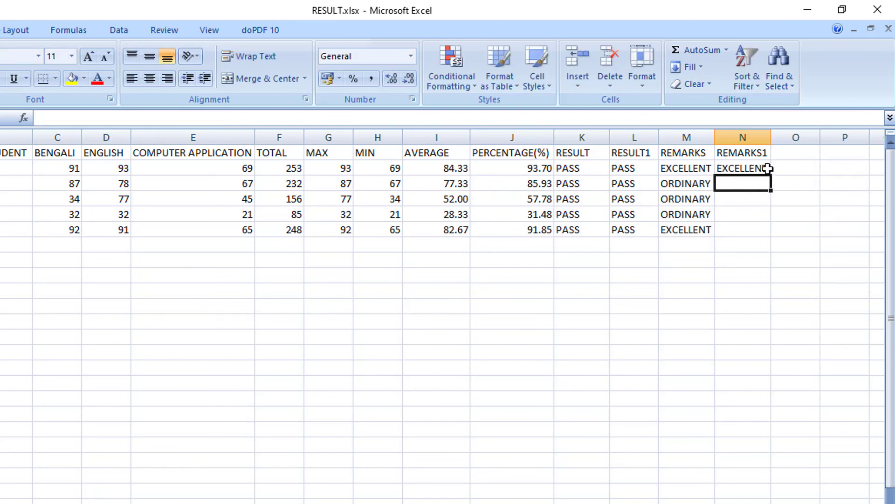
Fill the REMARKS1 formula from N2 down to N6 and save the workbook
click(767, 169)
drag(770, 175, 769, 235)
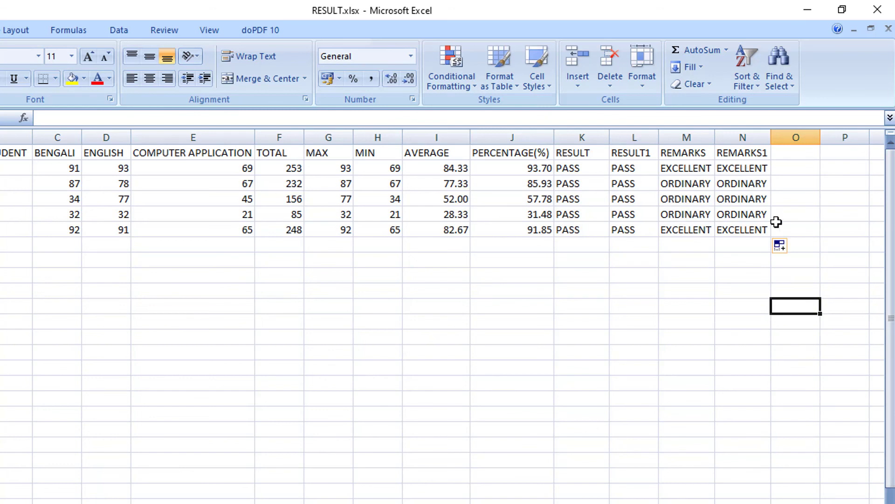
key(ctrl+s)
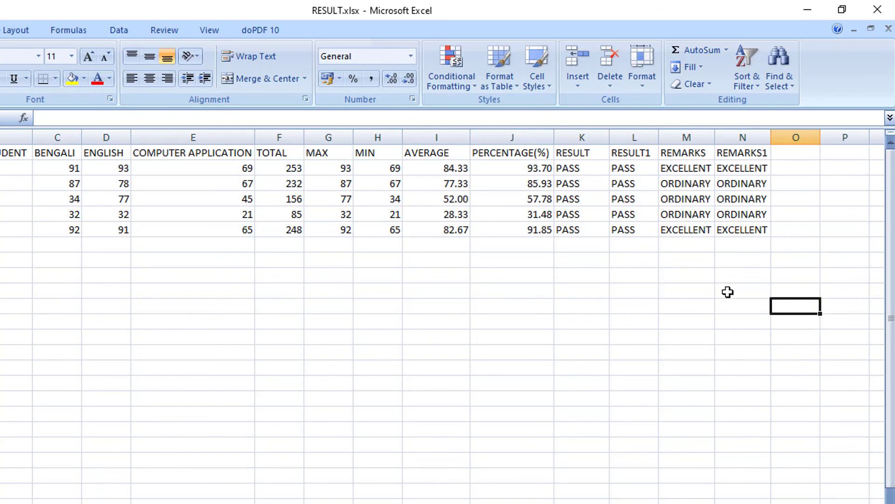